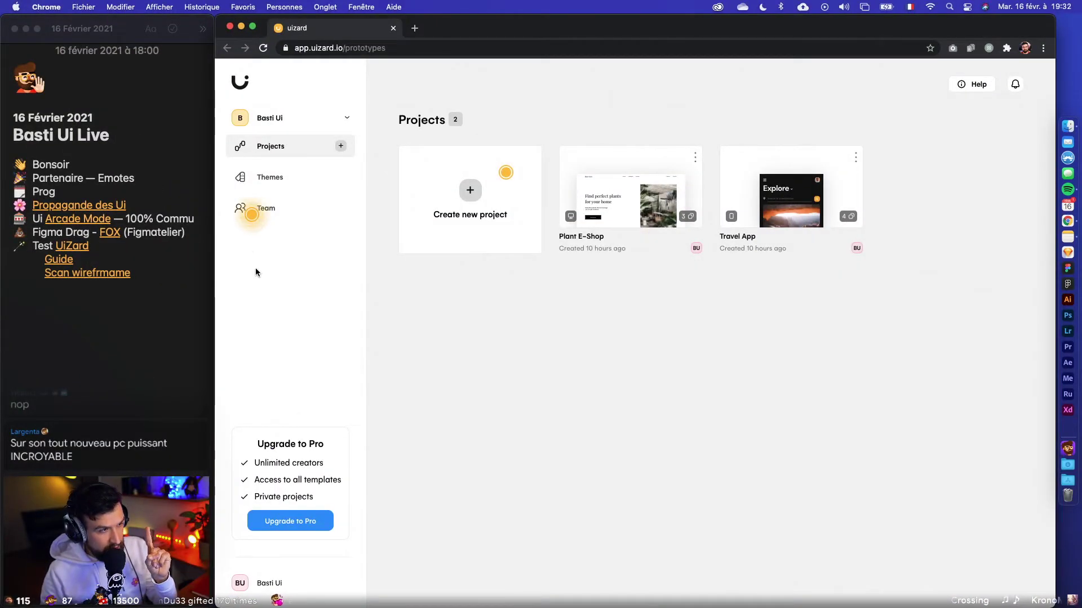
Turn on dark mode in the user settings and return to the projects list
left_click(265, 584)
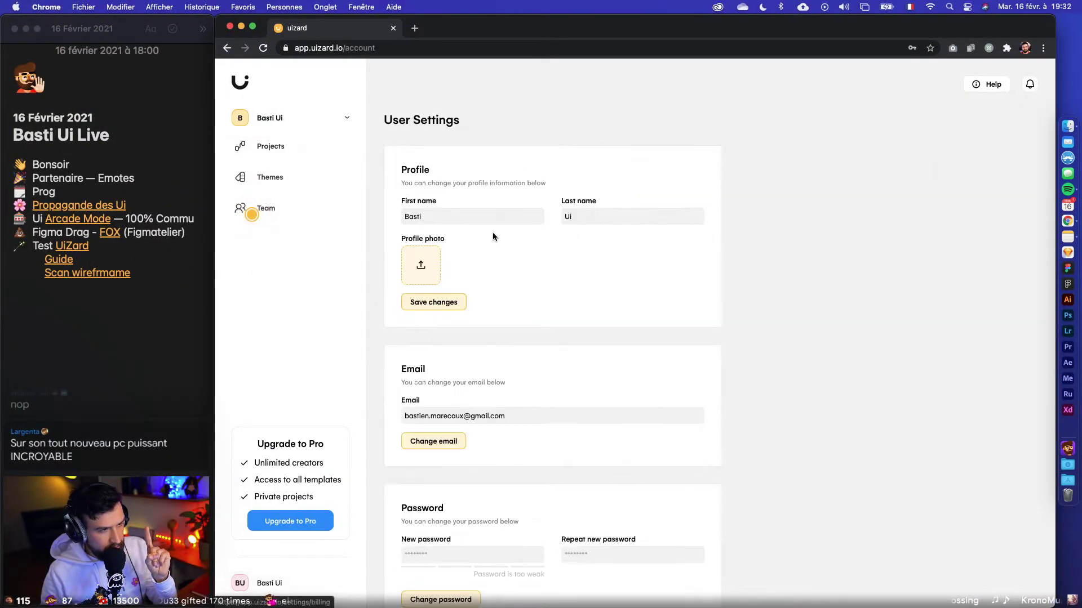
scroll(515, 345, "down", 5)
left_click(428, 446)
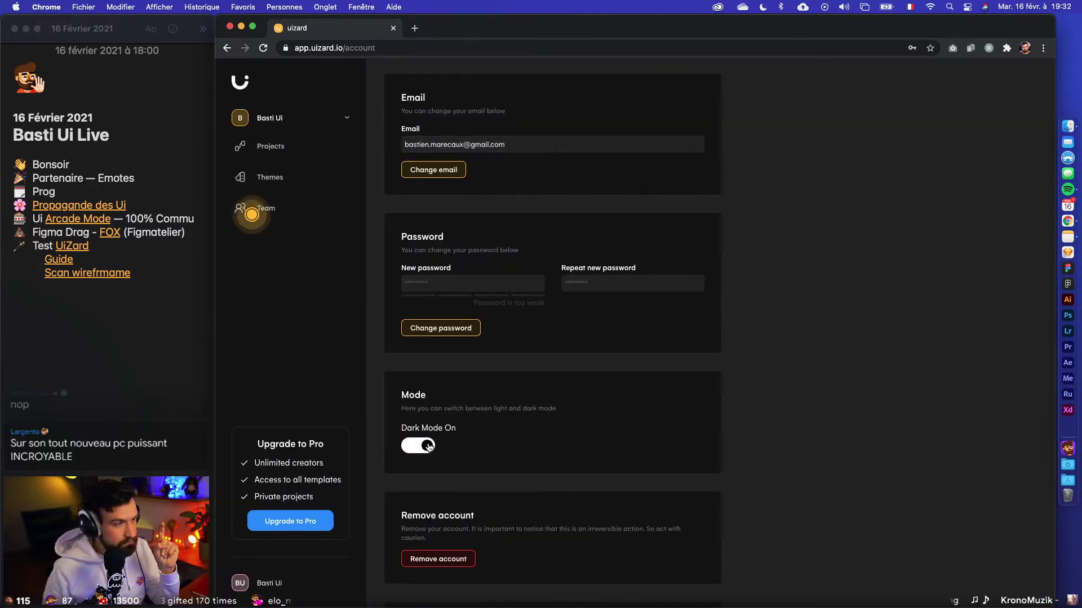
left_click(281, 123)
left_click(273, 153)
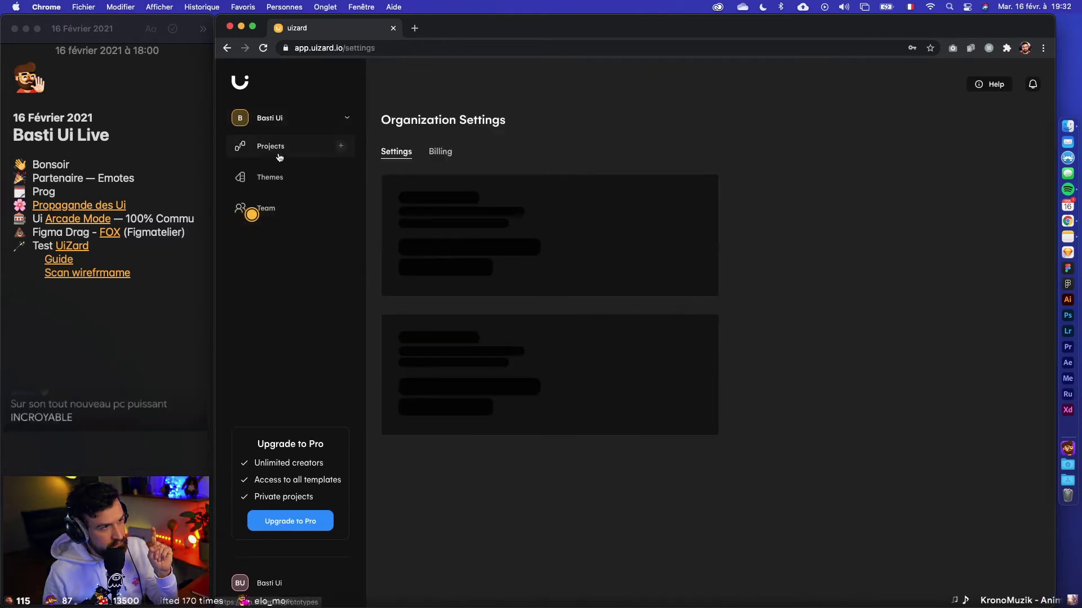
left_click(262, 147)
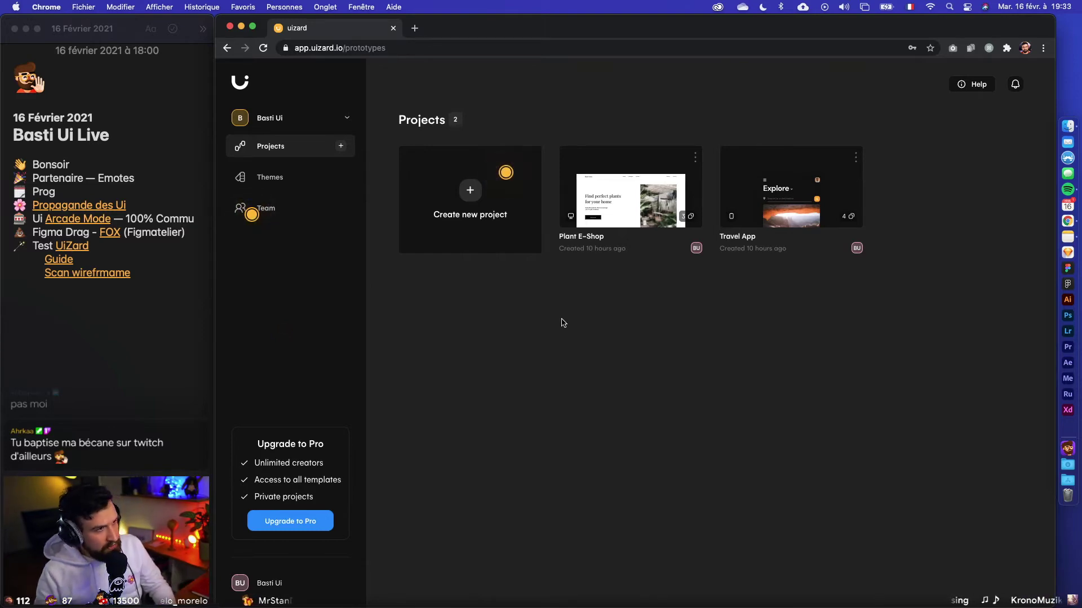
Open UIZard.png from the desktop in Preview, enlarge its window and magnify the image until the text is readable
key("F11")
left_click(1022, 102)
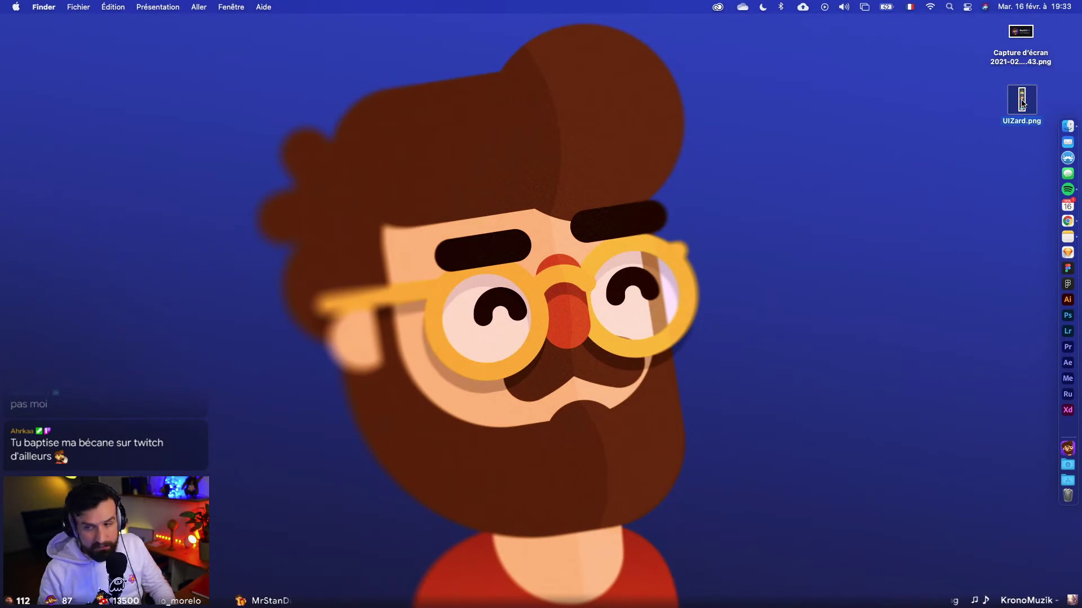
double_click(1021, 101)
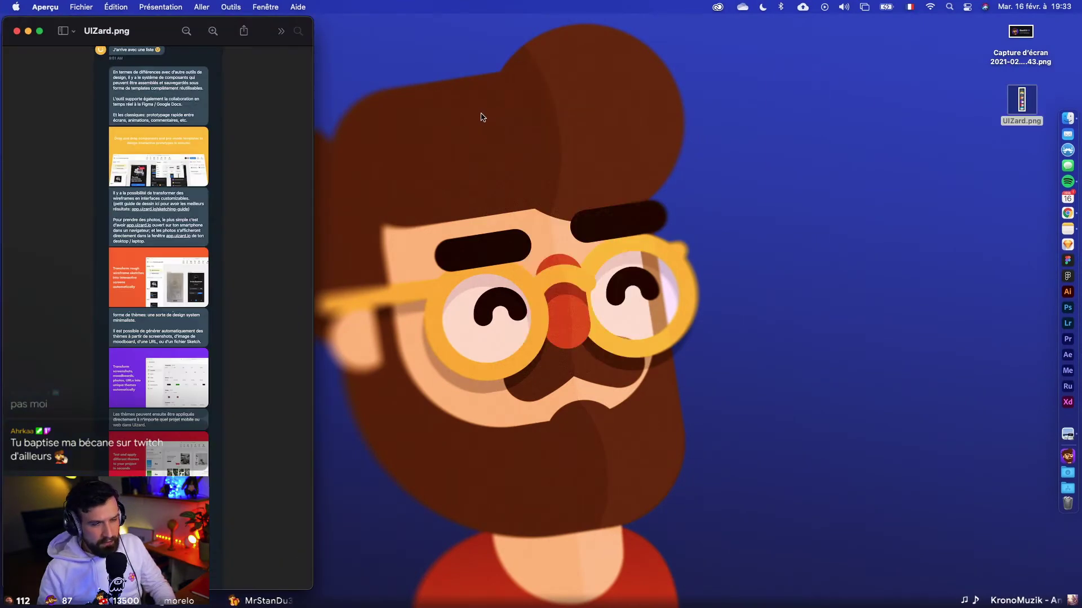
double_click(312, 17)
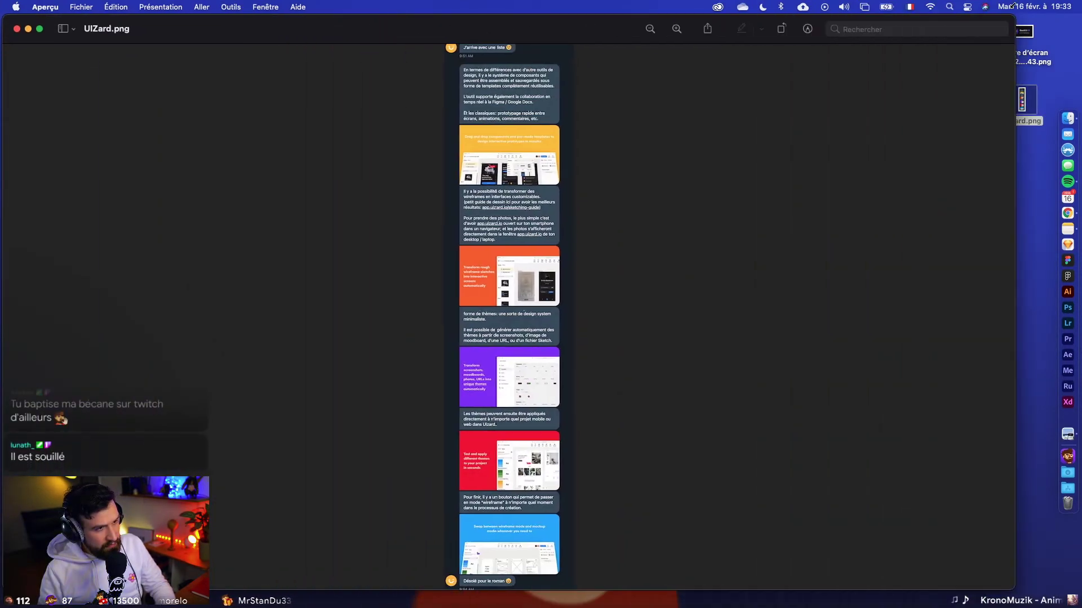
key("super+plus")
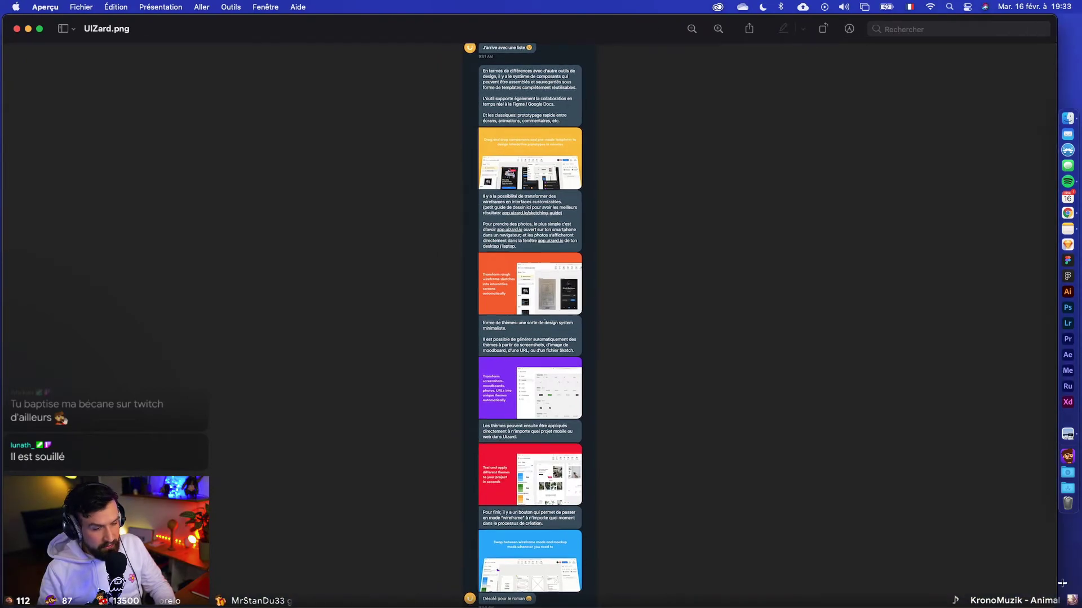
key("super+plus")
key("super+plus")
scroll(531, 273, "up", 5)
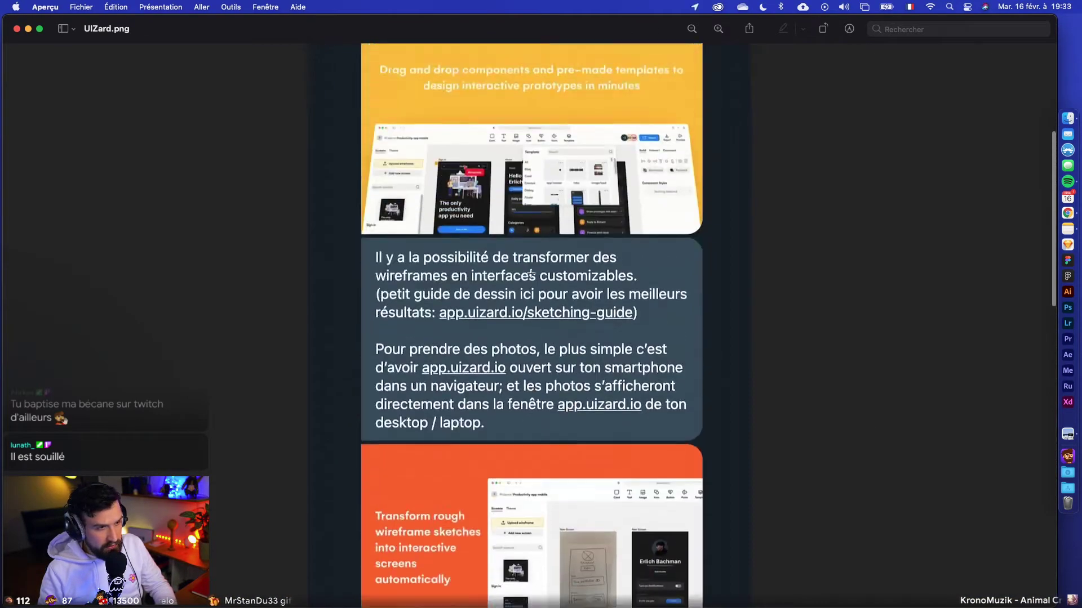
Read the first message's points on reusable components, real-time collaboration and rapid prototyping
scroll(531, 273, "down", 1)
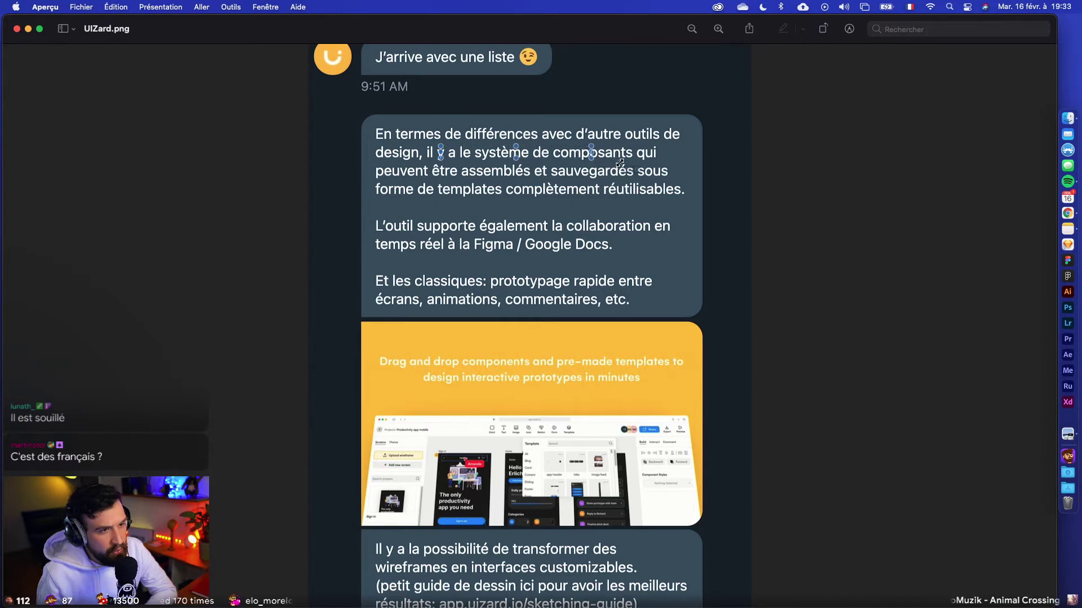
left_click_drag(404, 171, 565, 177)
left_click(558, 182)
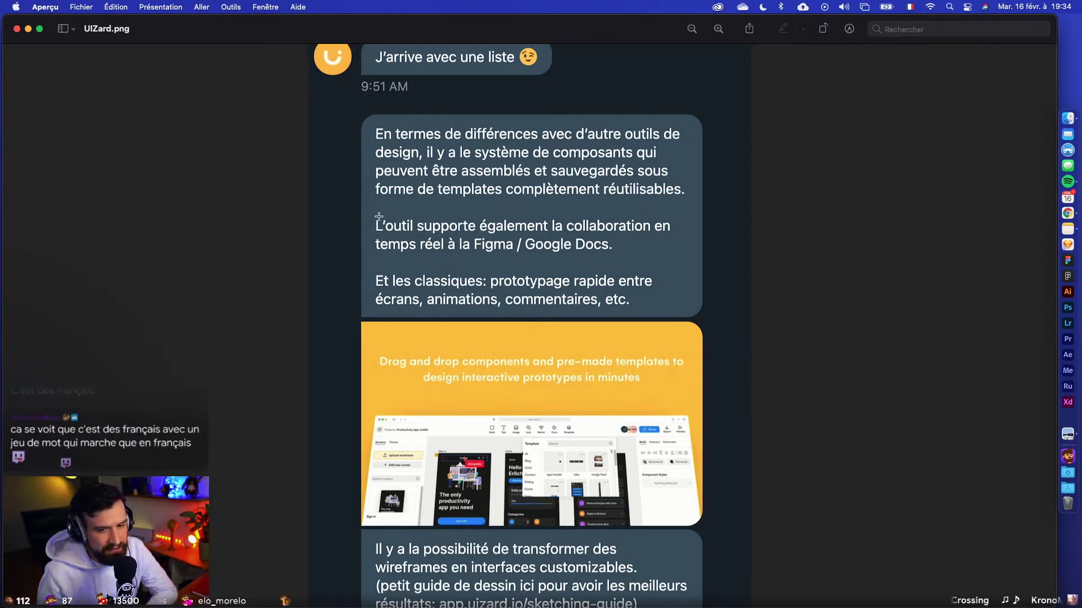
left_click_drag(373, 219, 650, 237)
left_click(581, 257)
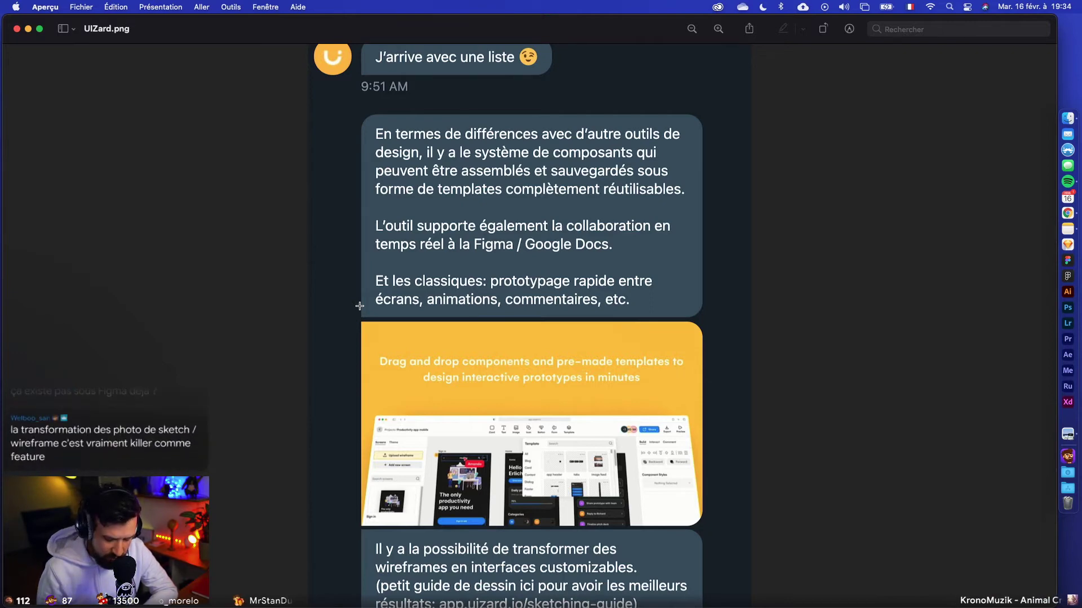
scroll(372, 281, "up", 1)
scroll(374, 273, "down", 1)
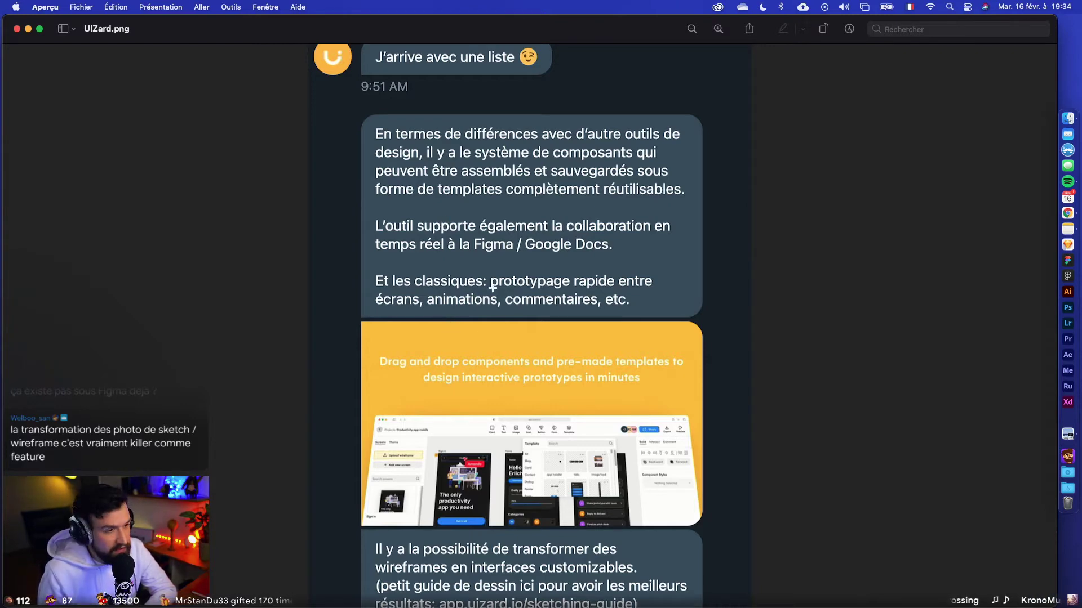
left_click_drag(382, 271, 650, 308)
left_click(587, 301)
Examine the yellow banner on components and templates and the passage on turning wireframes into customizable interfaces
scroll(587, 301, "down", 2)
scroll(589, 298, "up", 2)
scroll(592, 296, "down", 4)
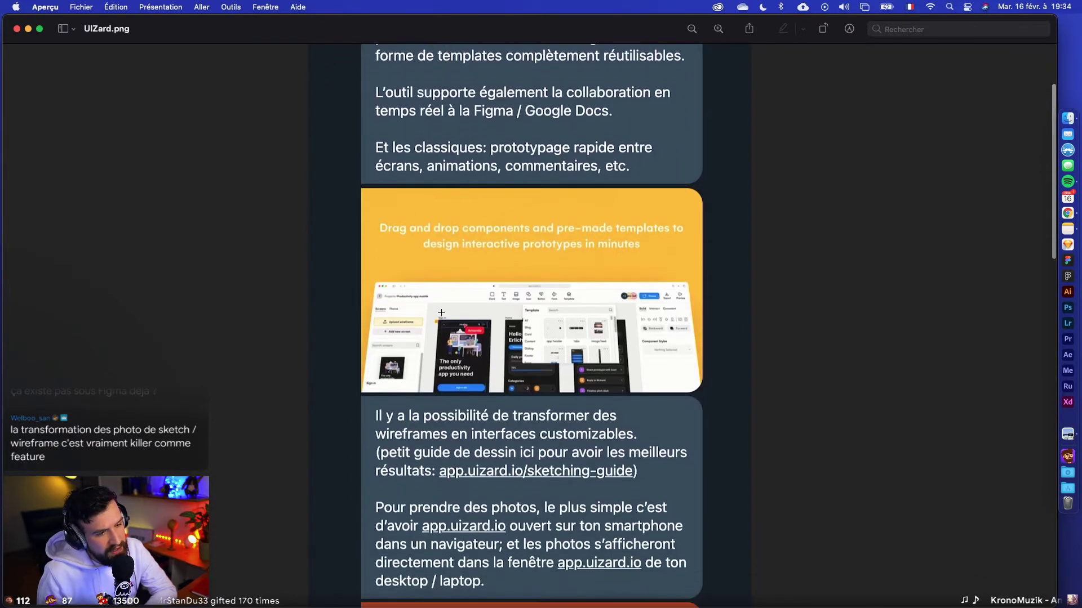
left_click_drag(373, 206, 690, 243)
left_click(504, 250)
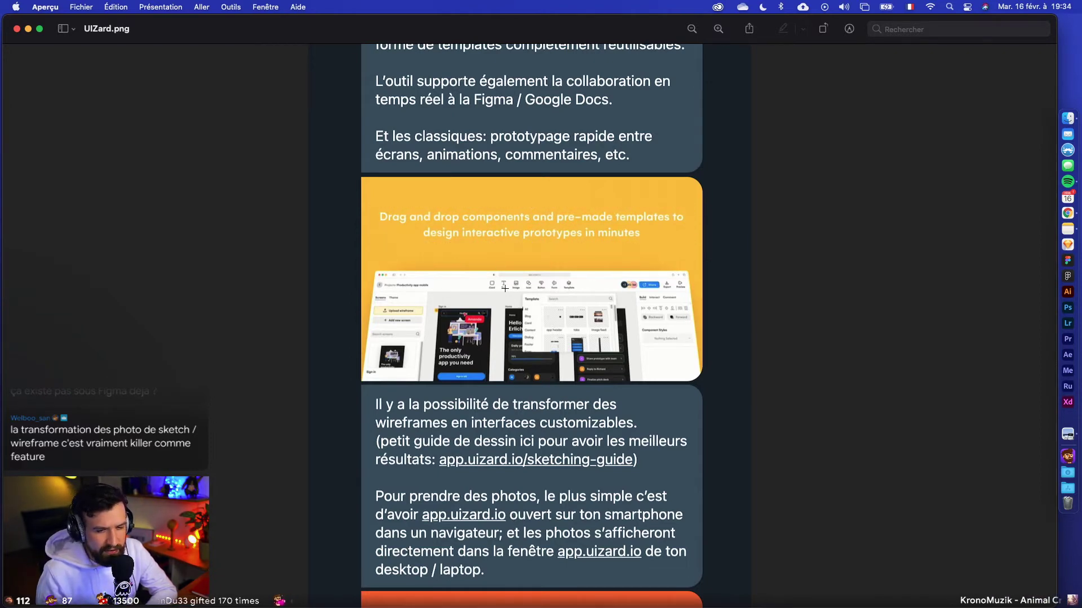
scroll(461, 310, "down", 1)
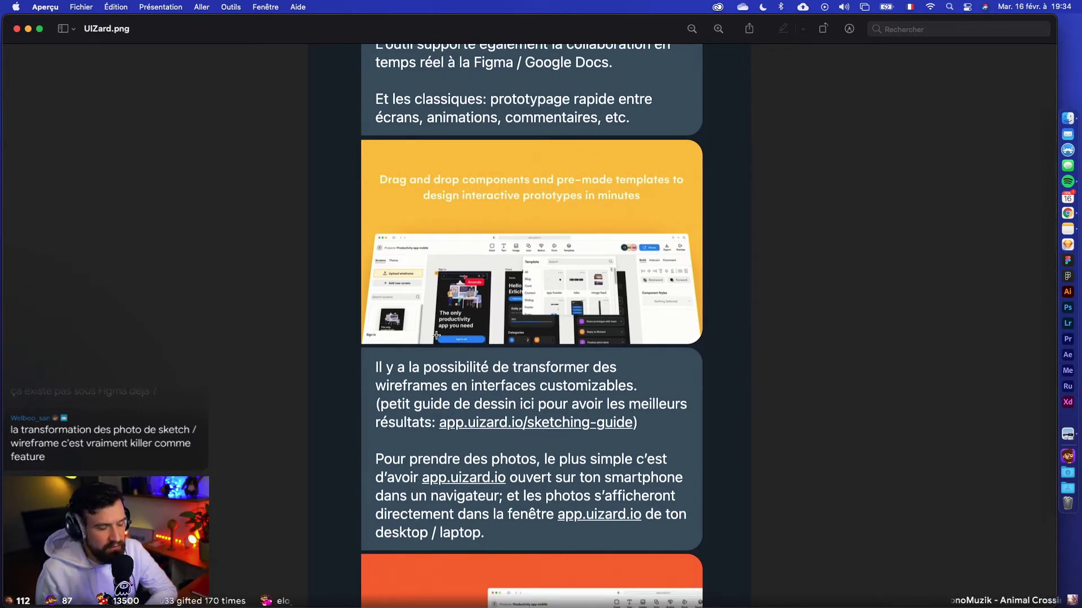
scroll(436, 336, "down", 1)
left_click_drag(371, 318, 635, 351)
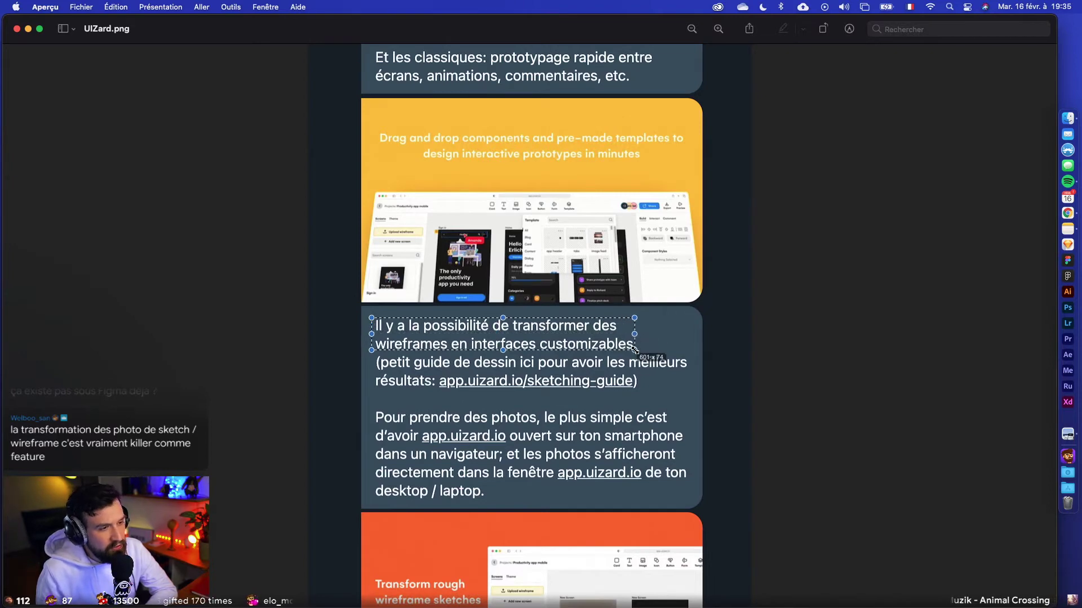
left_click(630, 356)
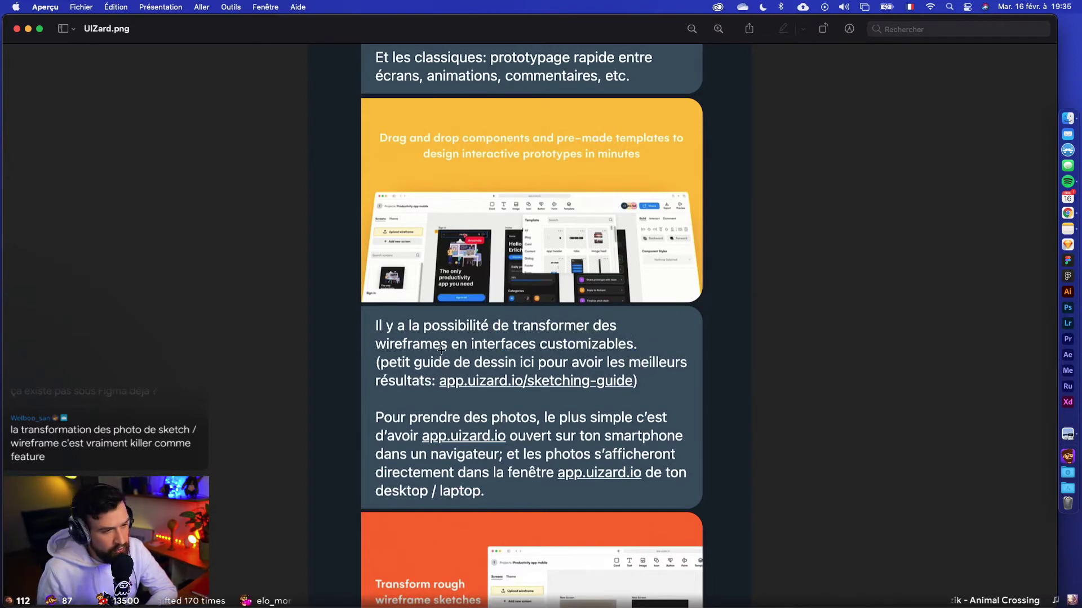
scroll(388, 360, "down", 1)
left_click_drag(381, 343, 569, 361)
left_click(568, 360)
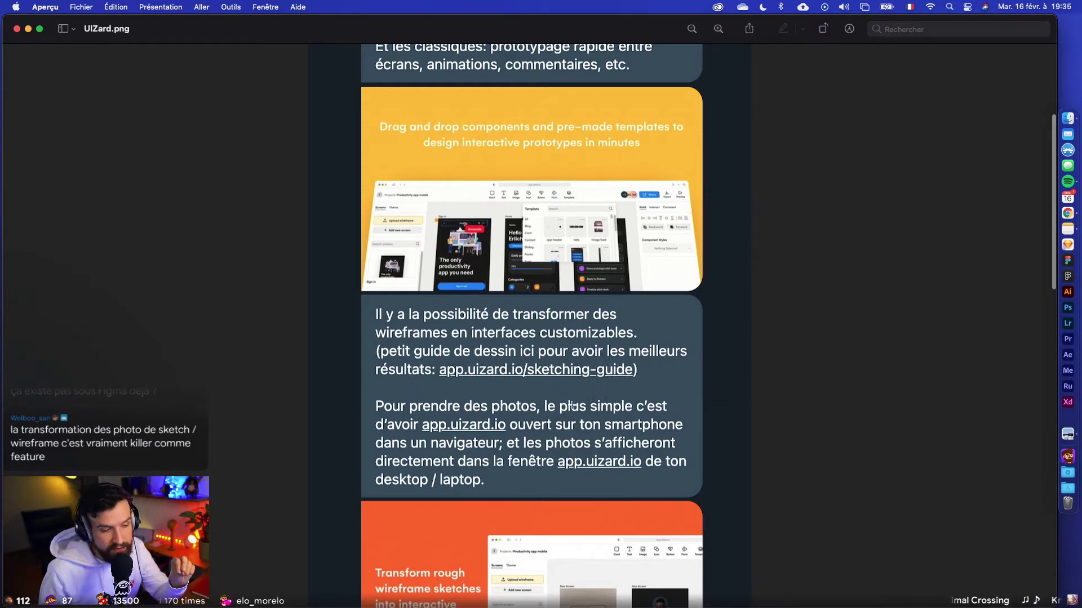
Read the paragraph on taking wireframe photos with a smartphone and examine the orange sketch-to-screen banner
scroll(592, 409, "down", 3)
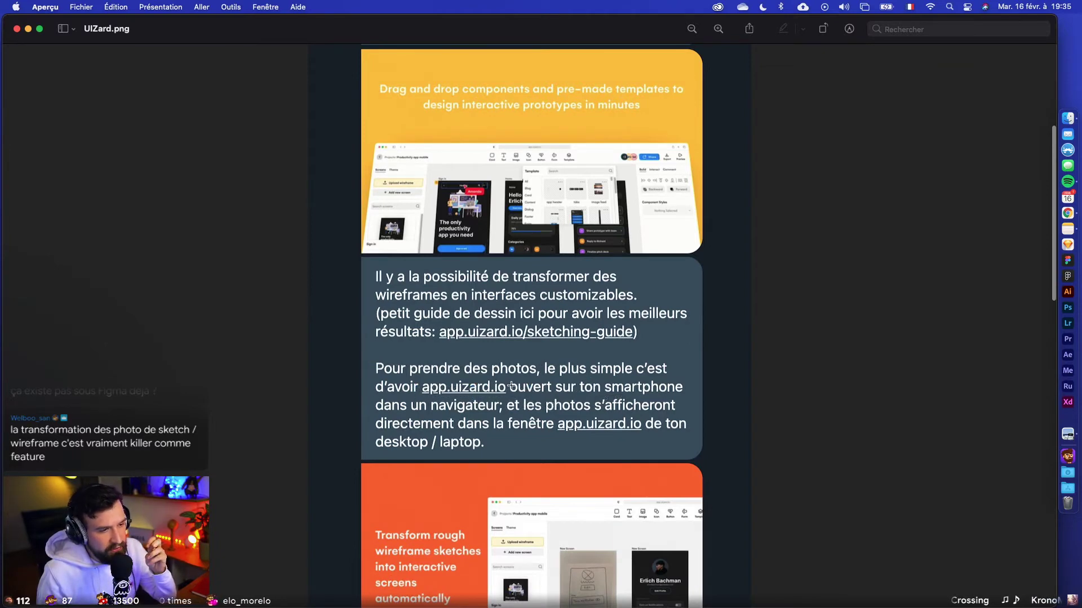
scroll(426, 409, "down", 2)
scroll(423, 409, "down", 2)
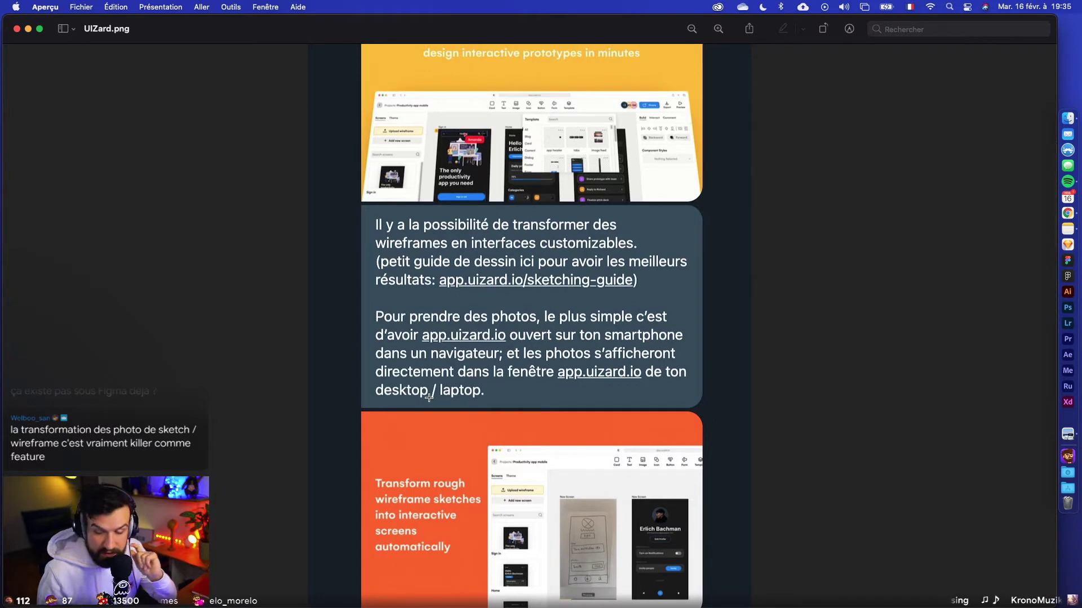
scroll(429, 398, "down", 5)
left_click_drag(390, 351, 549, 433)
left_click_drag(649, 373, 672, 449)
left_click(686, 455)
scroll(625, 471, "down", 1)
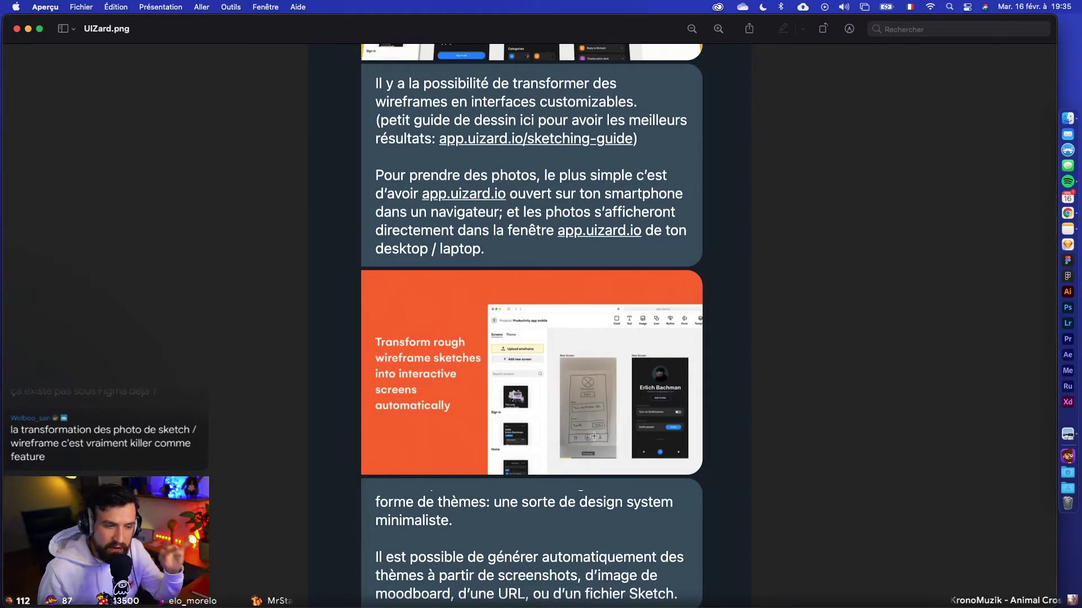
Read the message on themes and their automatic generation, and examine the purple banner's theme editor example
scroll(383, 430, "down", 5)
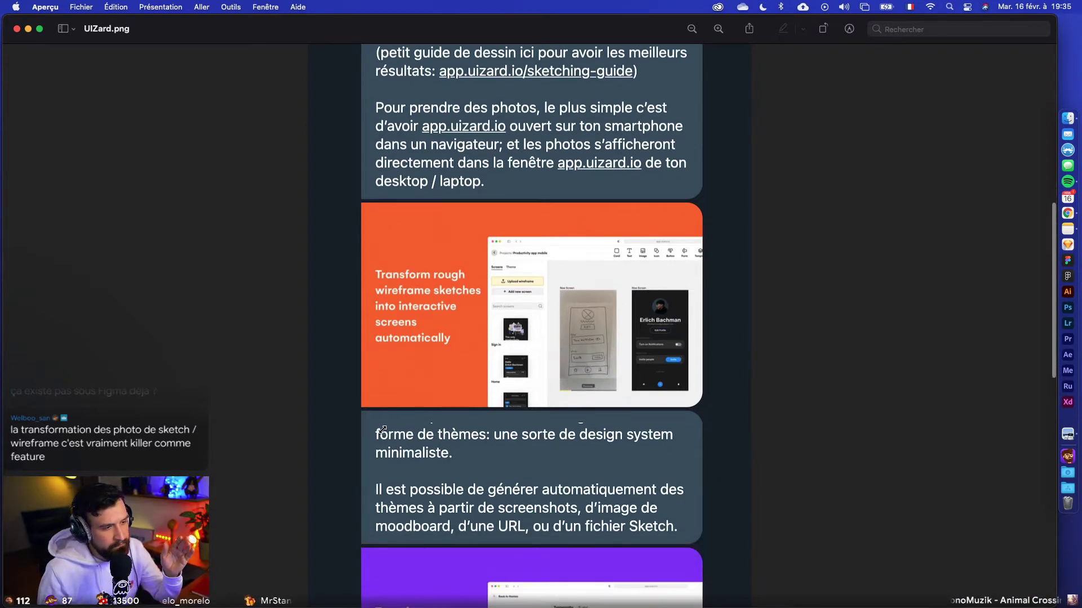
scroll(445, 427, "down", 2)
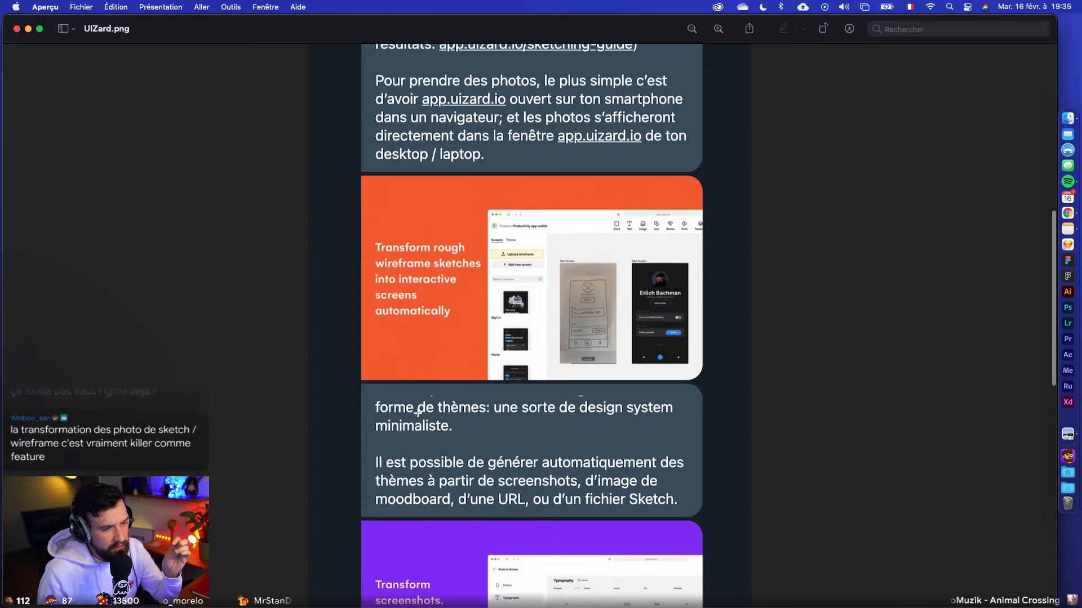
scroll(389, 417, "down", 3)
left_click_drag(384, 388, 661, 415)
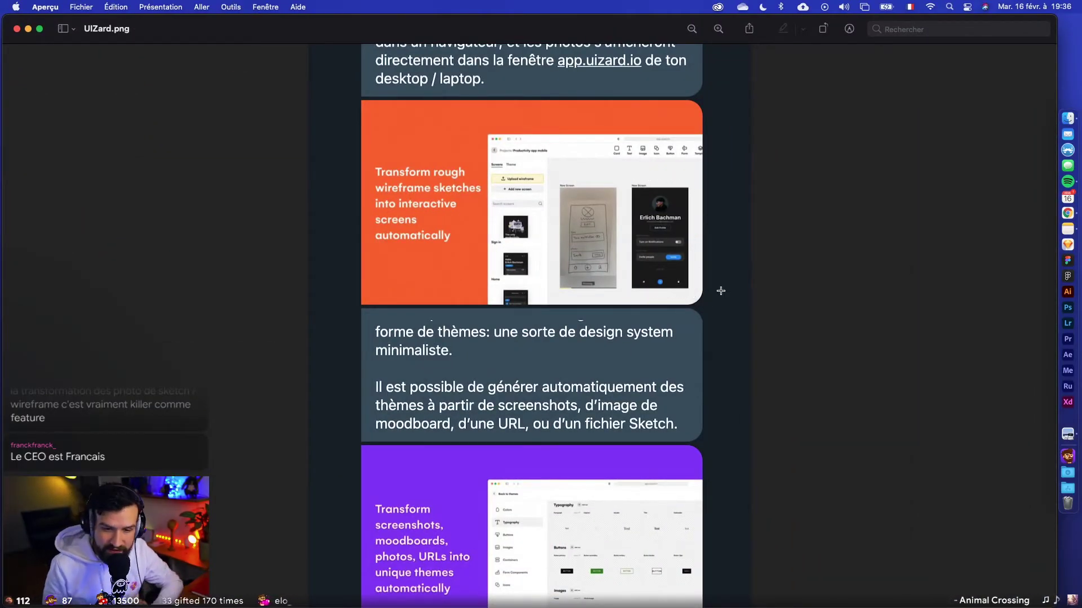
scroll(720, 291, "up", 5)
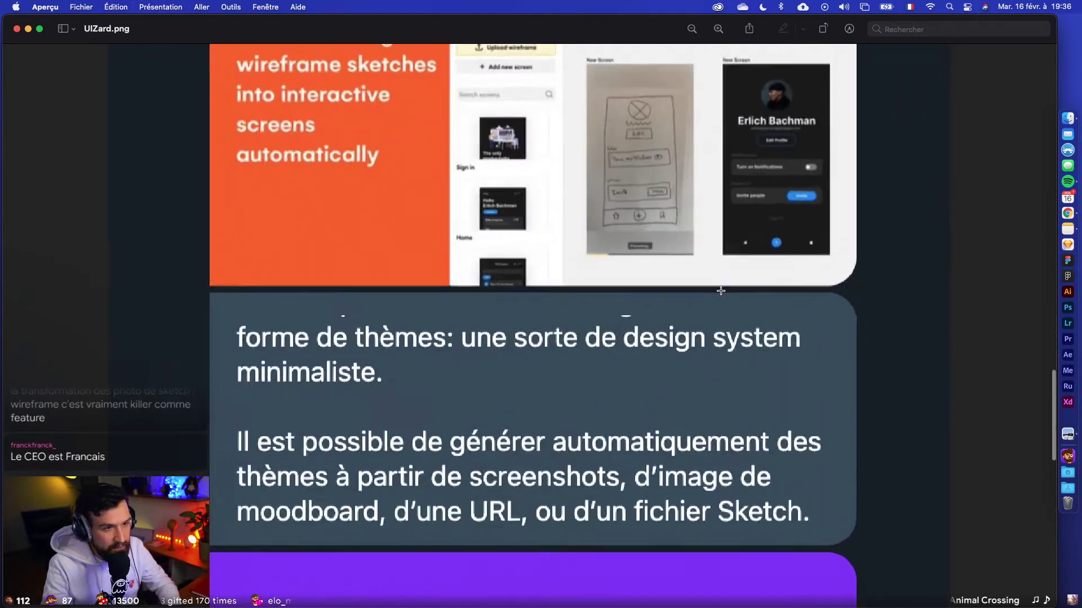
scroll(721, 291, "up", 2)
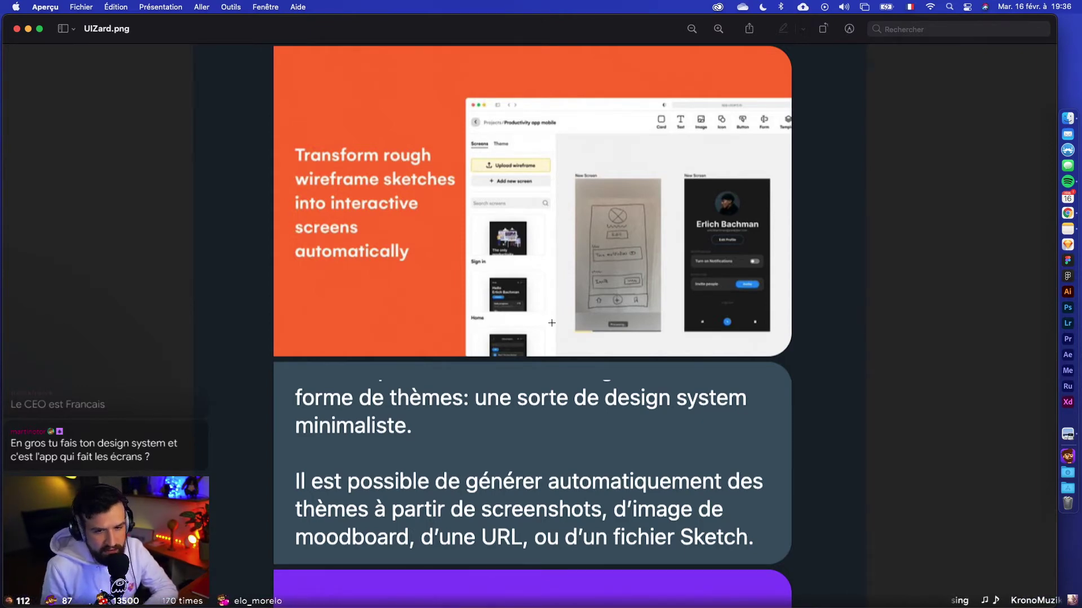
scroll(548, 326, "down", 10)
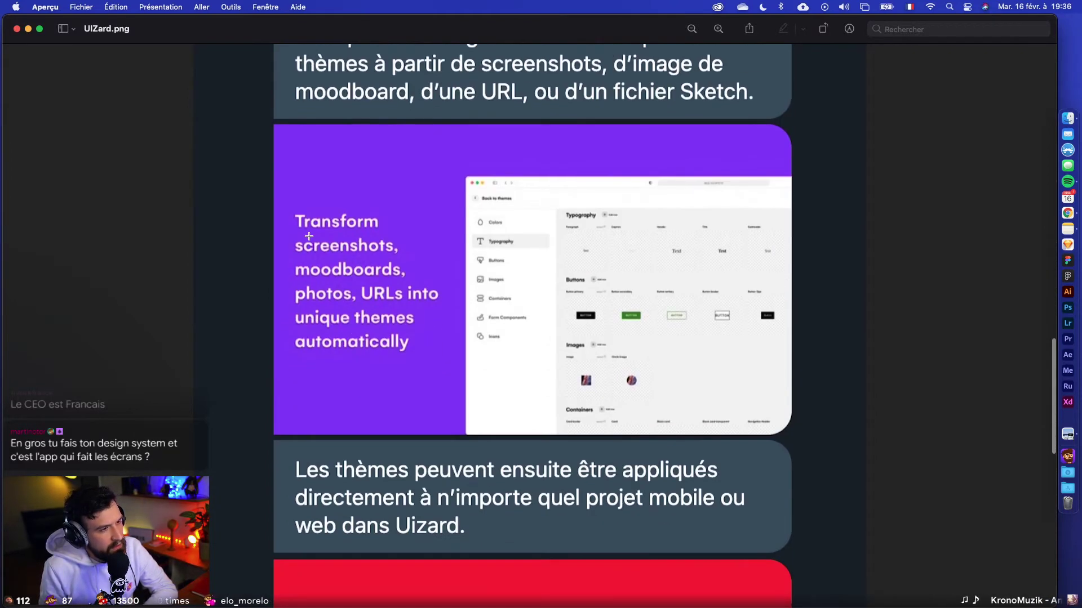
left_click_drag(300, 222, 459, 380)
left_click_drag(506, 181, 785, 435)
left_click(785, 435)
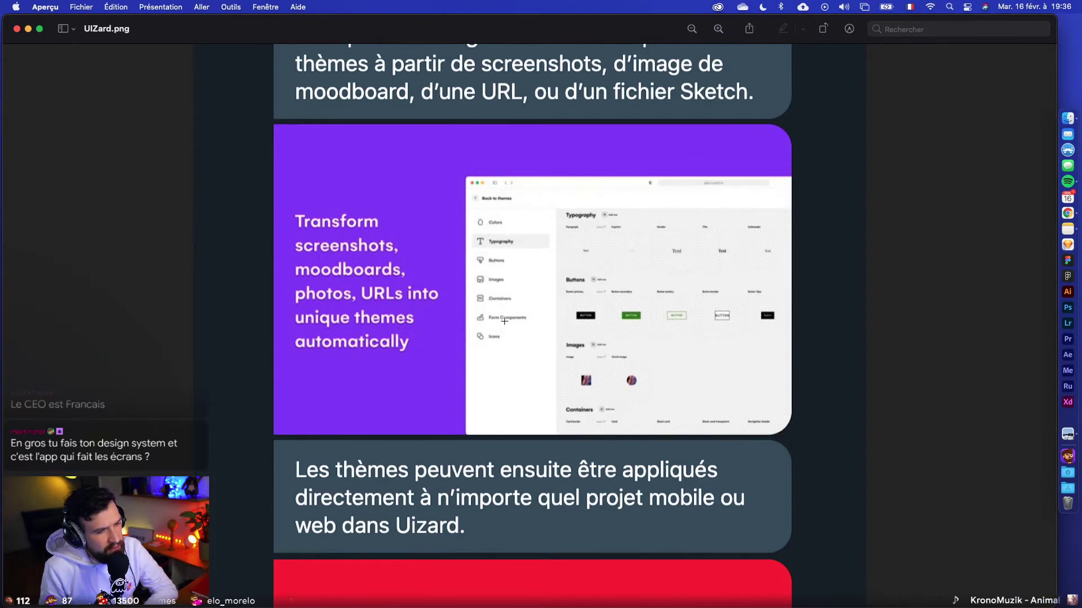
left_click_drag(533, 223, 727, 388)
left_click(489, 363)
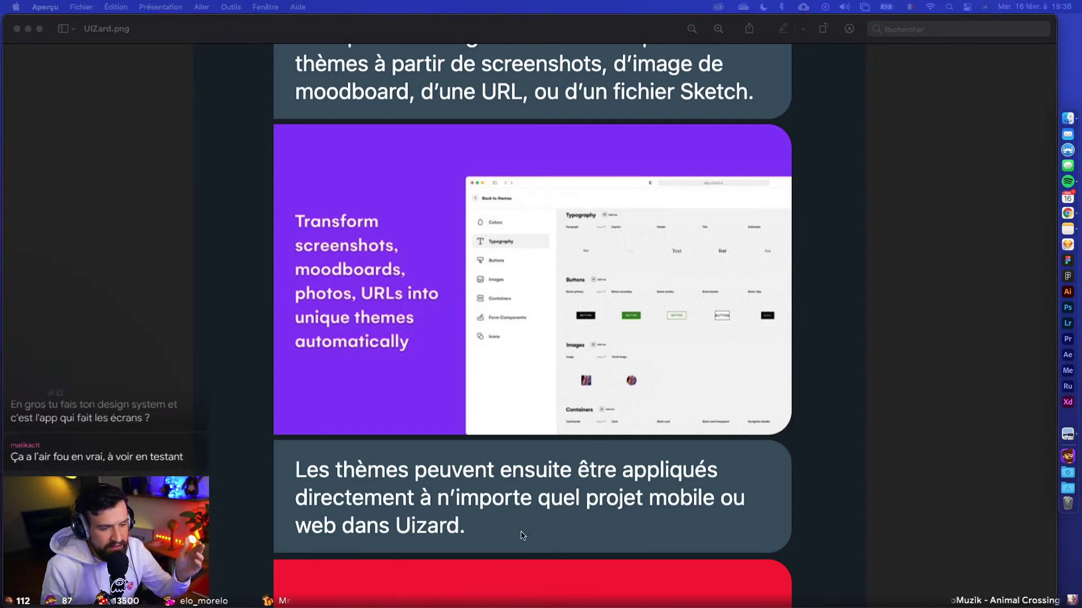
Read the message on applying themes to mobile or web projects and examine the red theme-testing banner
scroll(512, 521, "left", 3)
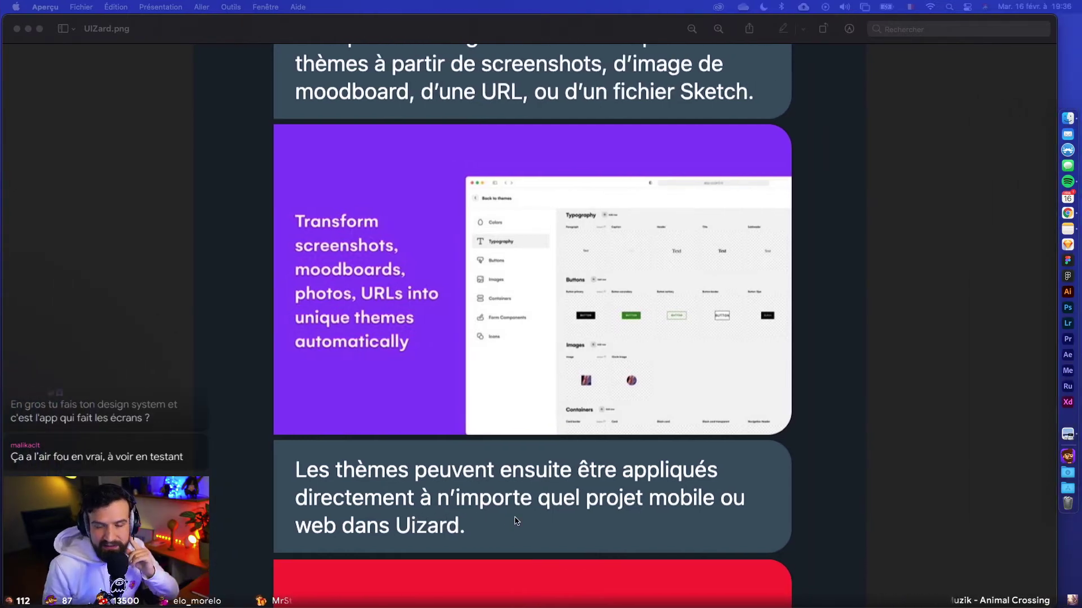
scroll(521, 559, "down", 1)
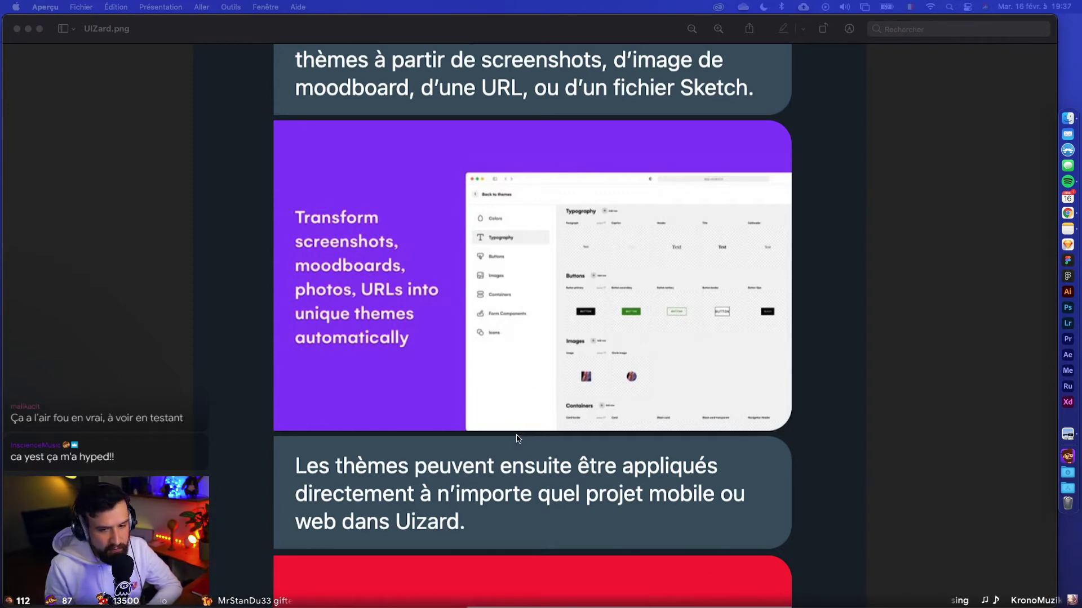
scroll(496, 456, "down", 5)
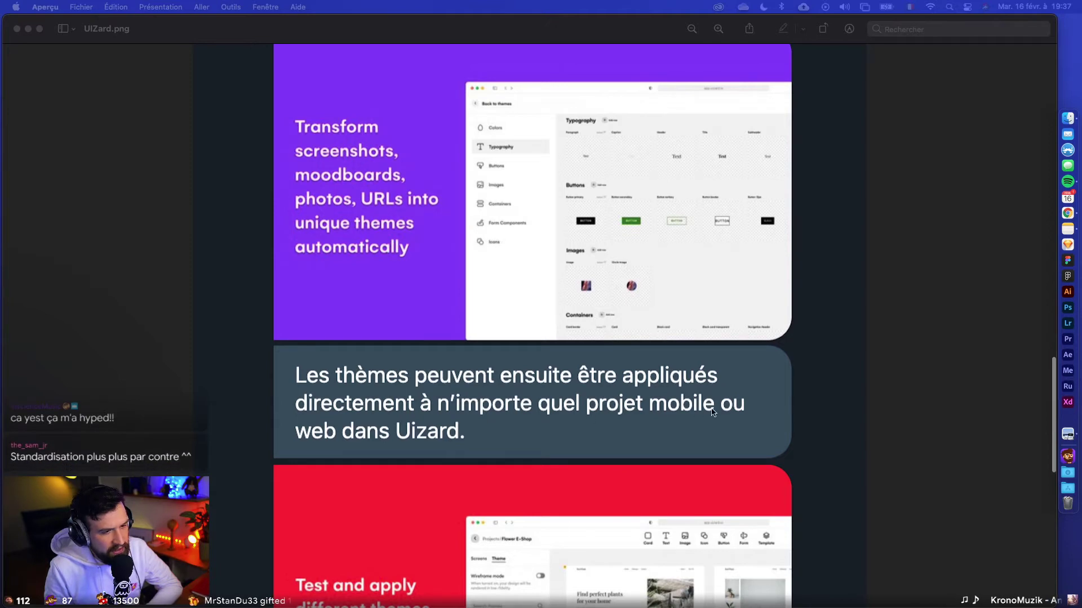
scroll(491, 434, "down", 15)
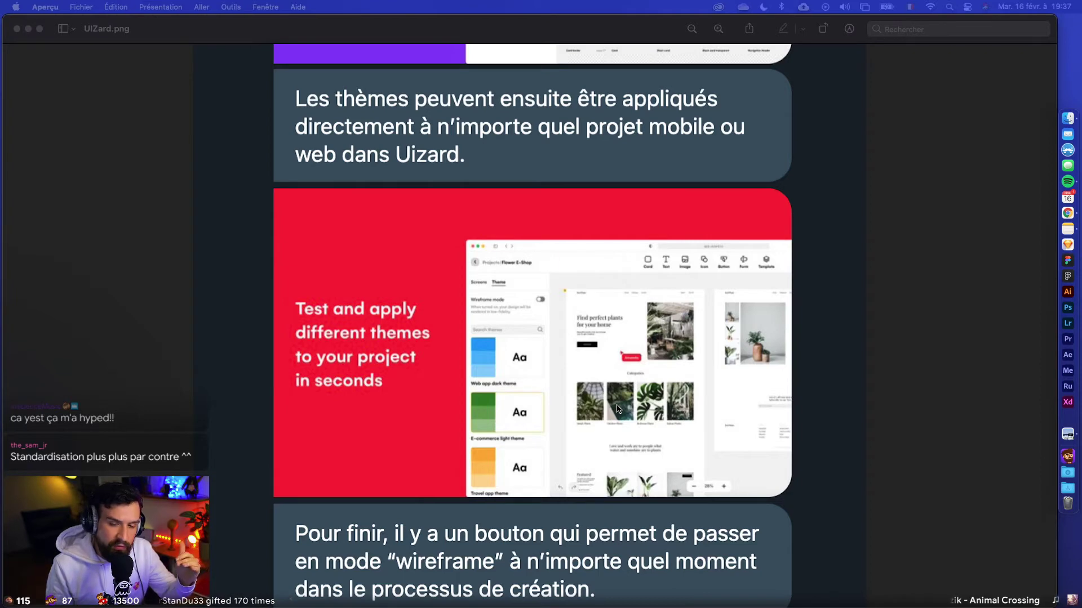
scroll(588, 435, "down", 2)
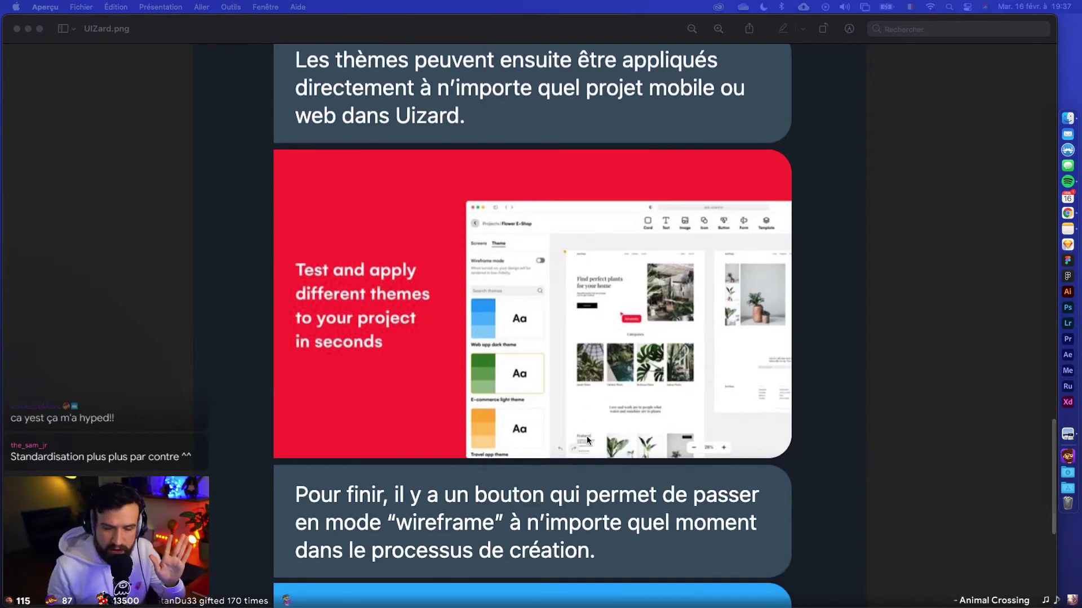
Read the message on switching to wireframe mode, examine the blue banner and mark the closing message below it
scroll(586, 436, "down", 2)
scroll(588, 441, "down", 3)
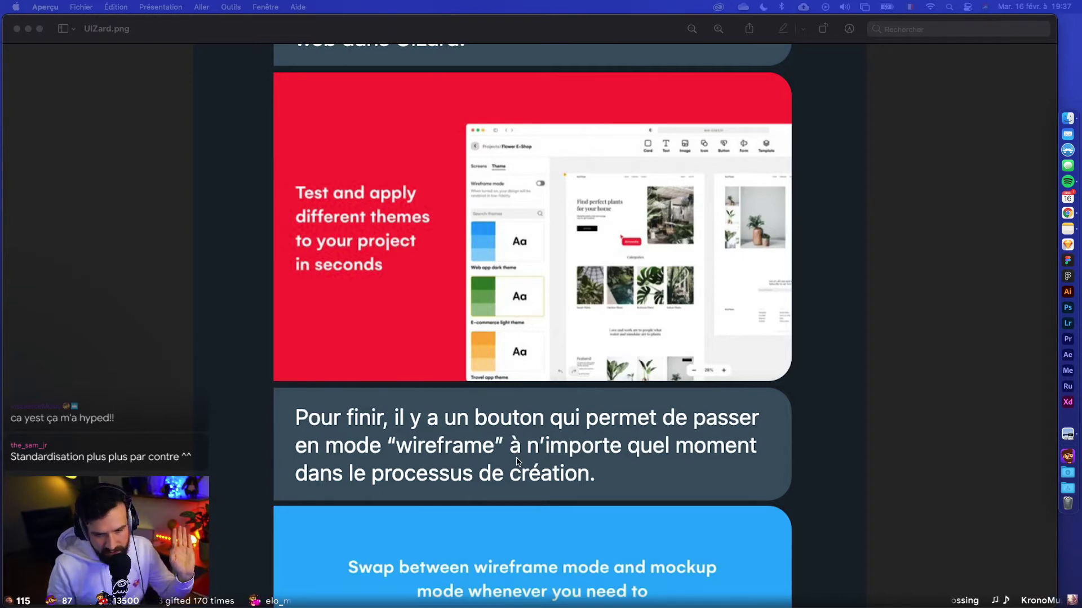
scroll(517, 462, "down", 4)
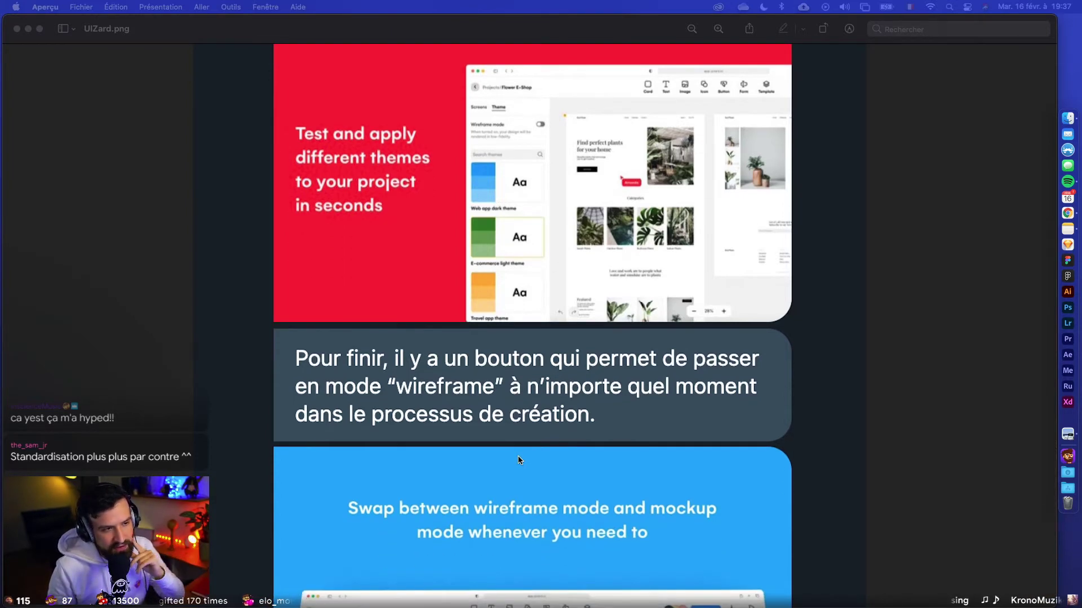
scroll(406, 419, "down", 1)
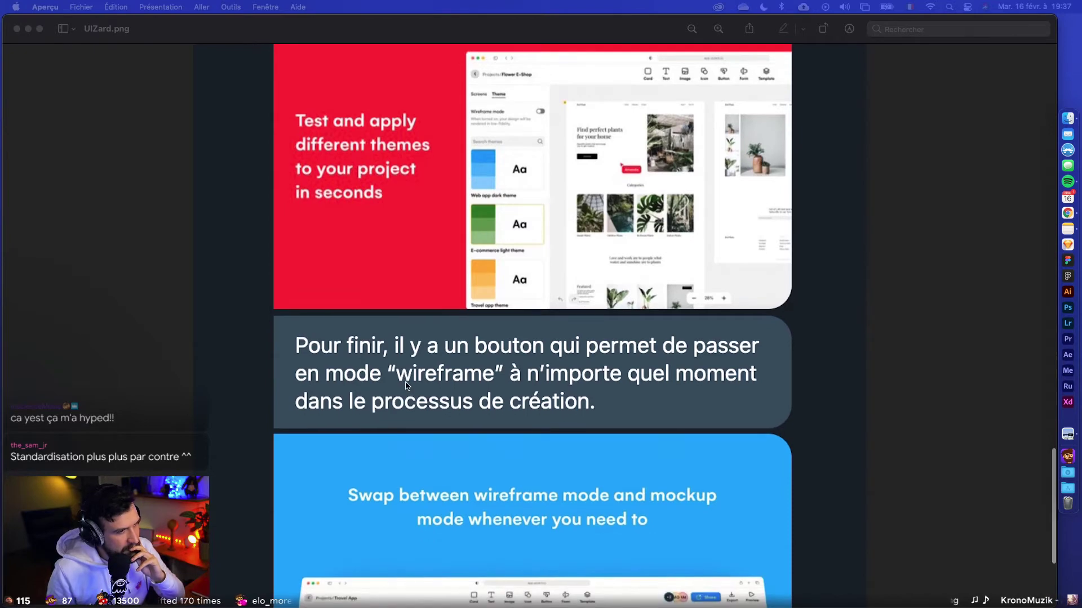
scroll(334, 362, "down", 9)
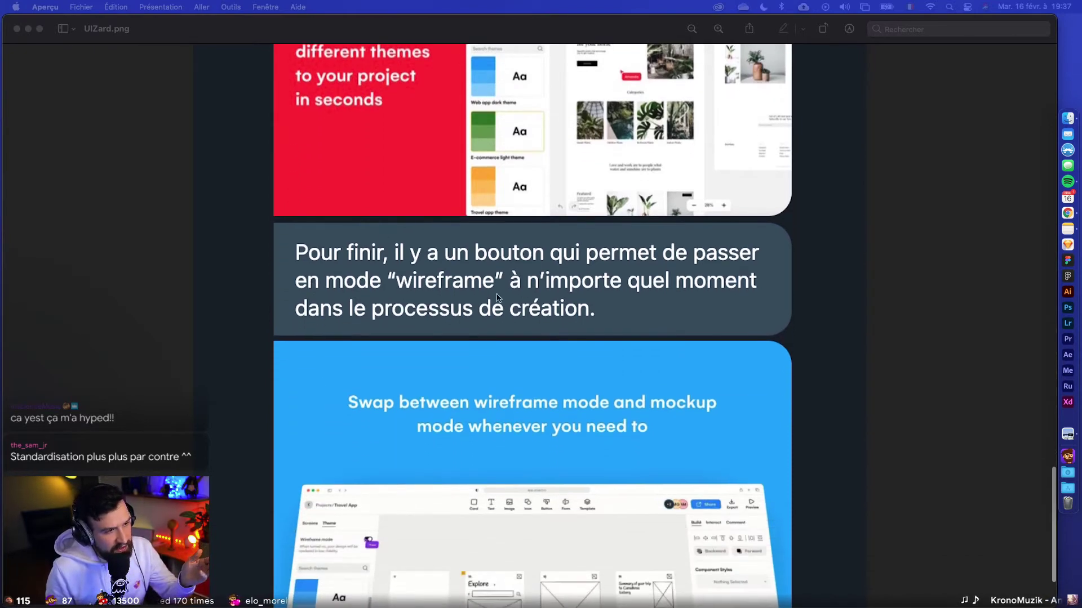
scroll(428, 276, "down", 5)
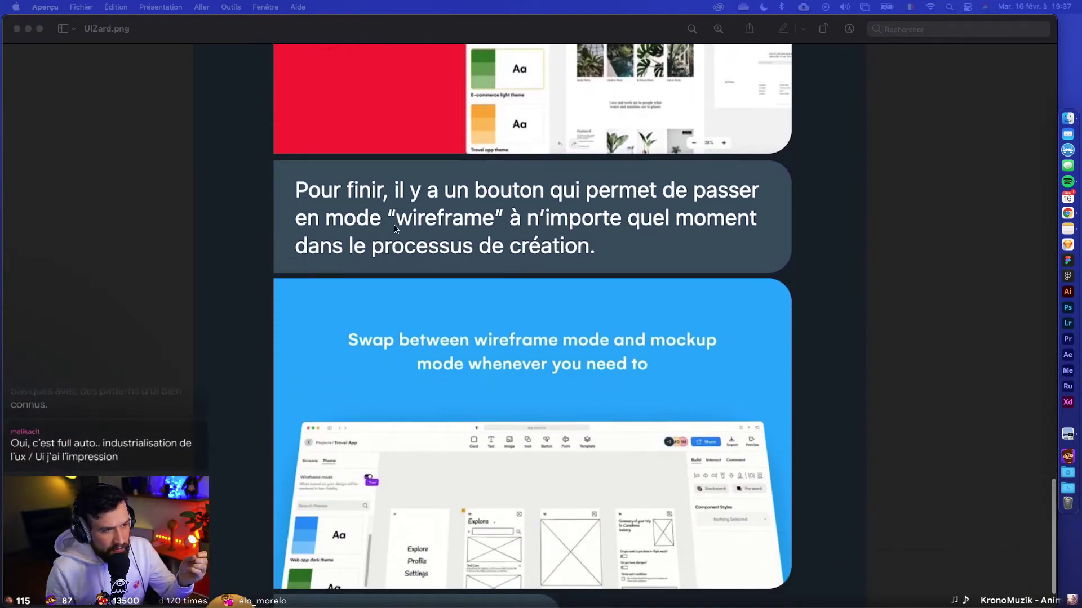
scroll(389, 259, "down", 1)
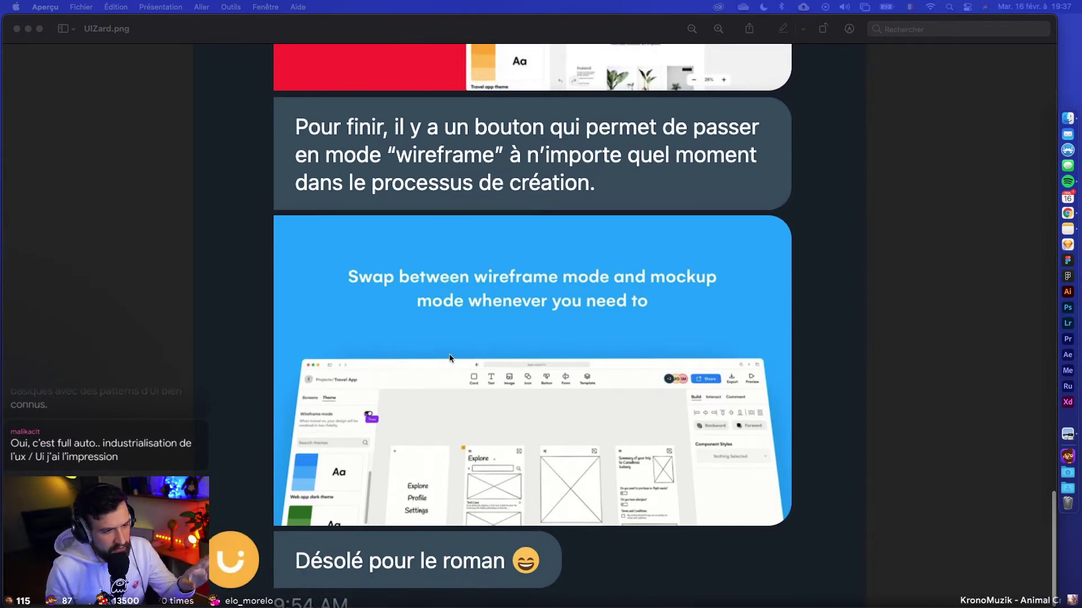
left_click(292, 551)
left_click_drag(292, 552, 544, 578)
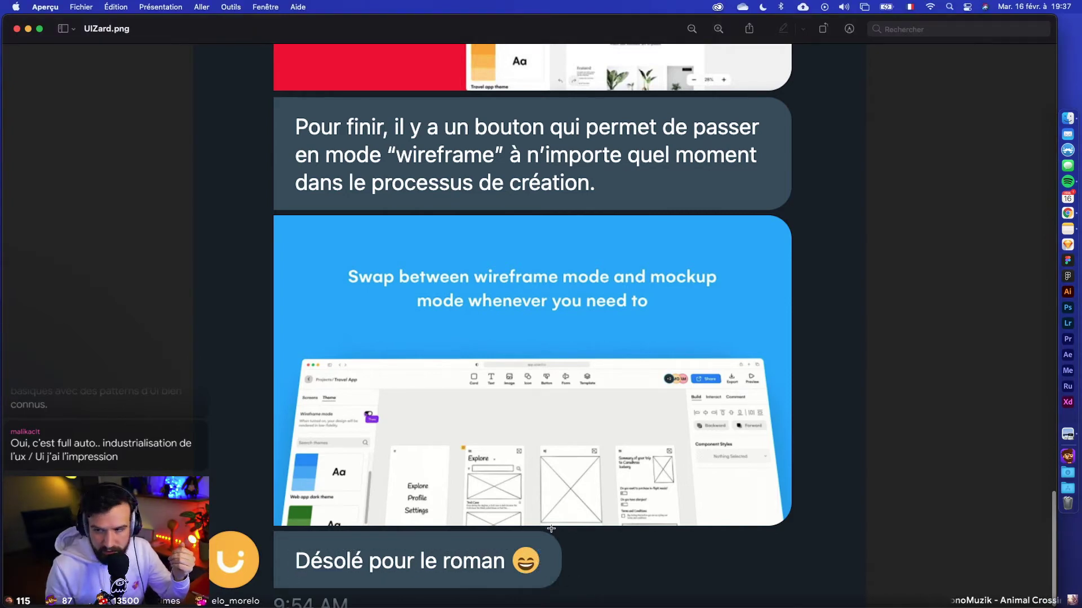
Compare the themed mockup in the red banner with the wireframe screens in the blue banner, marking each area
scroll(445, 513, "up", 2)
scroll(445, 513, "up", 1)
scroll(445, 513, "up", 1)
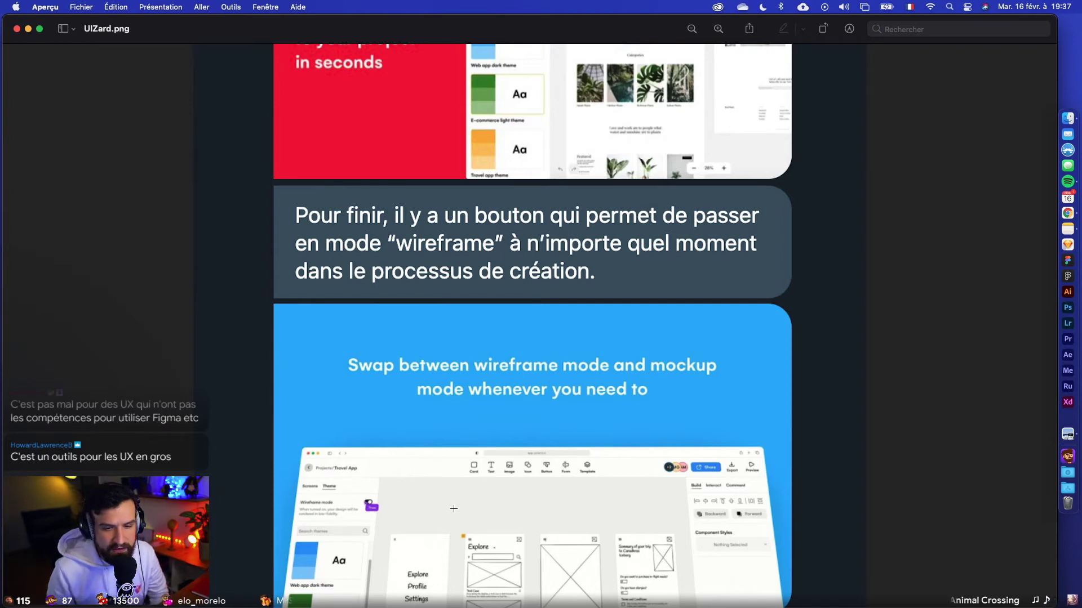
scroll(453, 508, "up", 3)
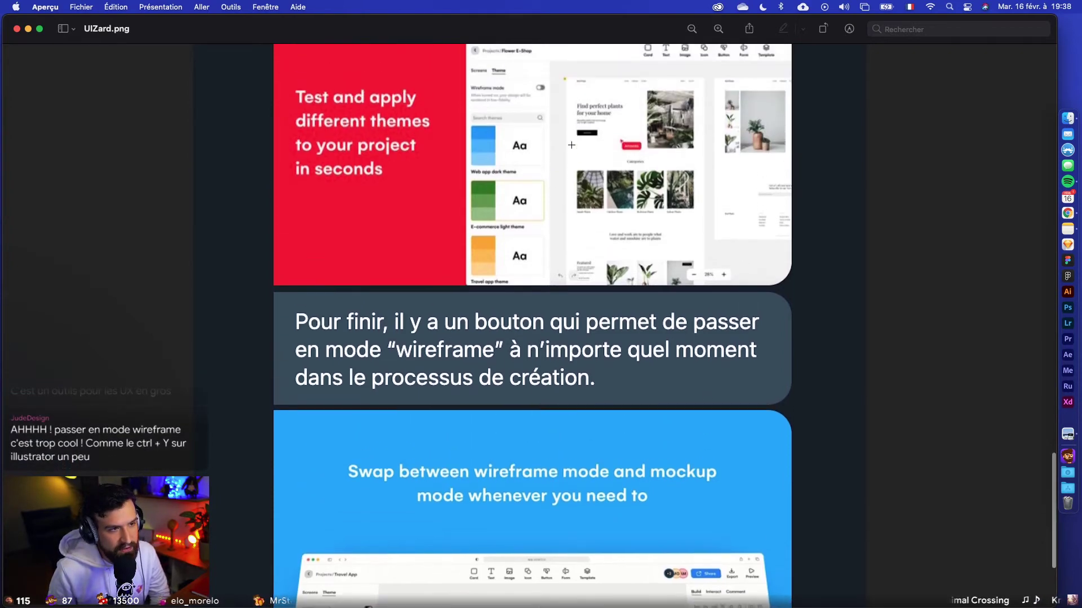
left_click_drag(789, 285, 473, 77)
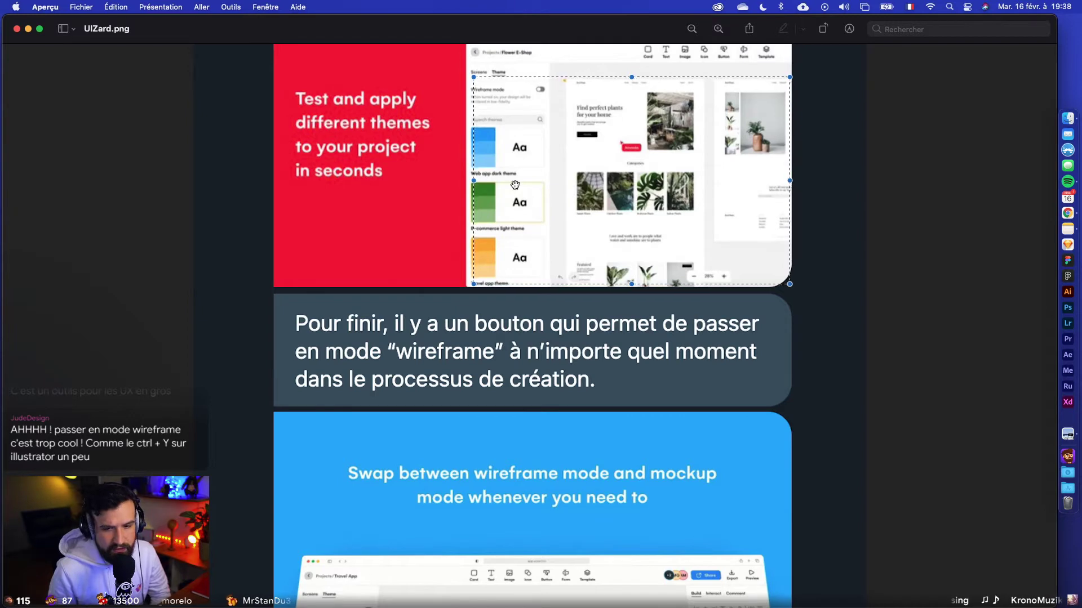
scroll(515, 185, "down", 5)
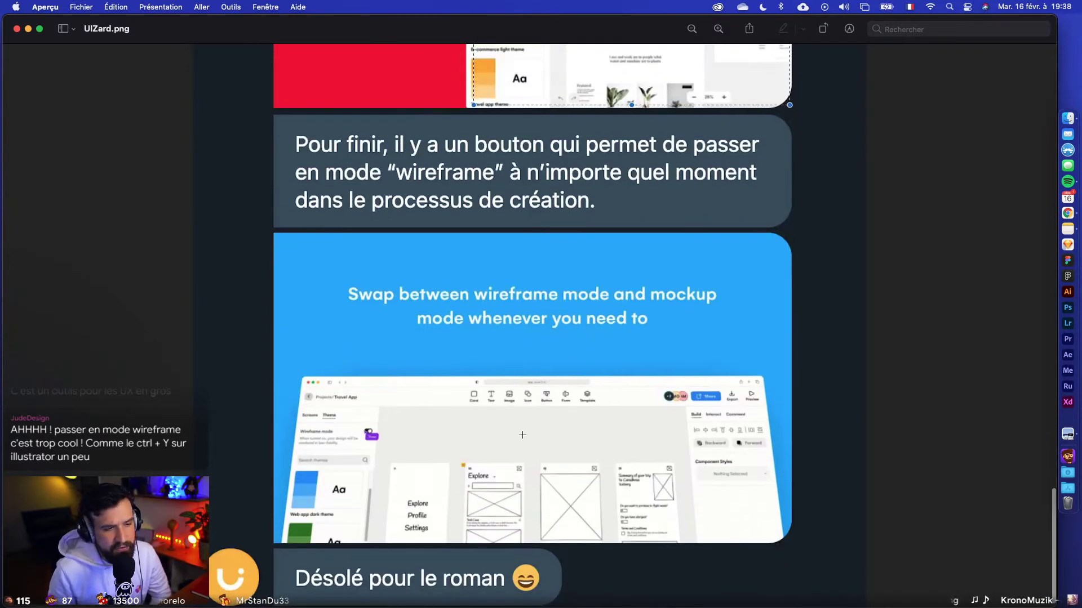
left_click(467, 457)
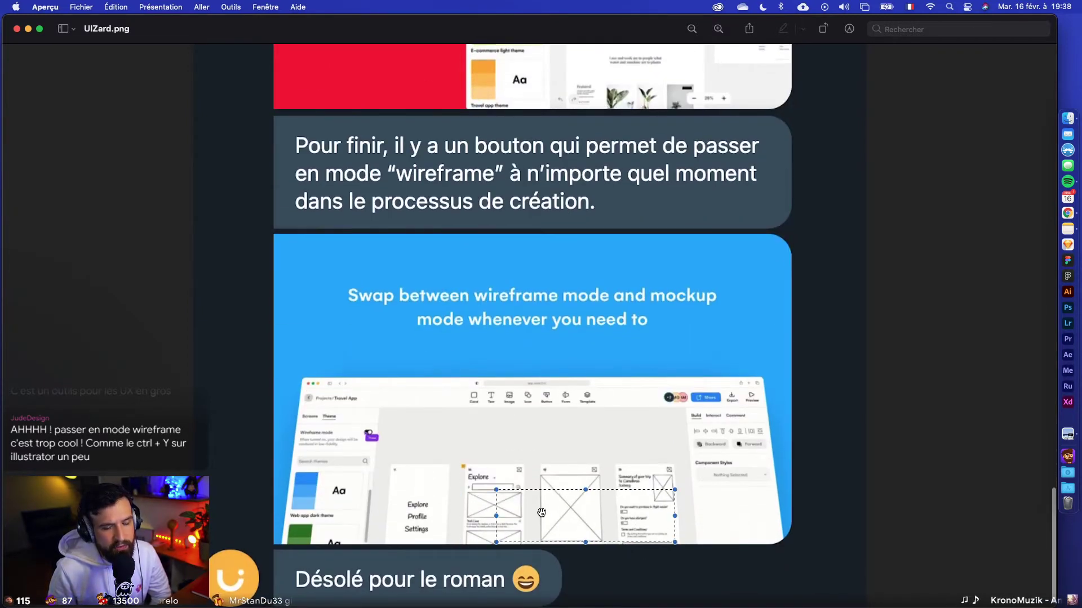
scroll(525, 452, "down", 1)
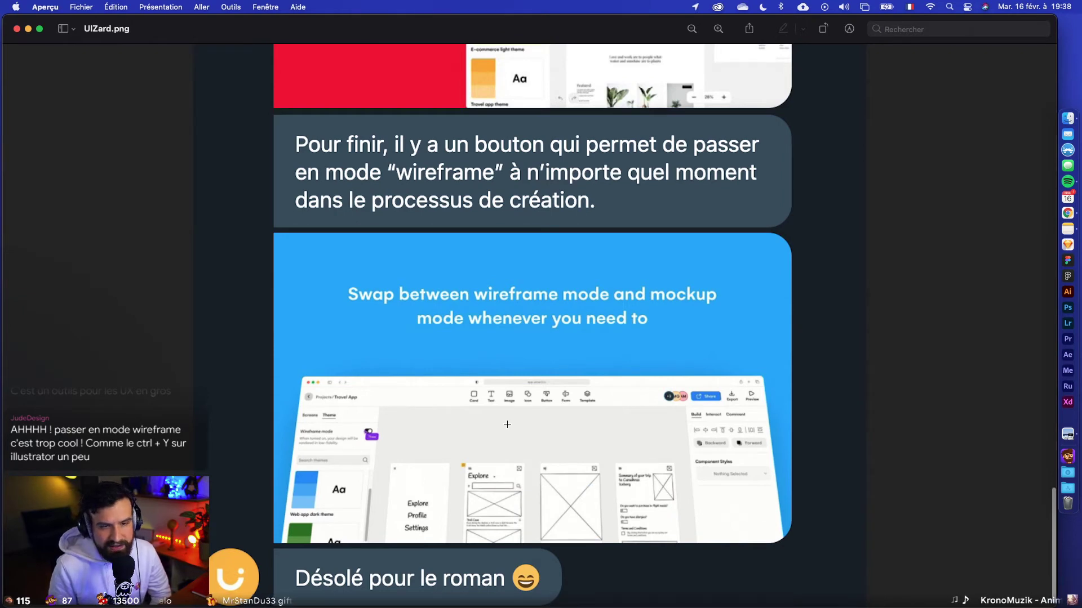
scroll(508, 464, "up", 1)
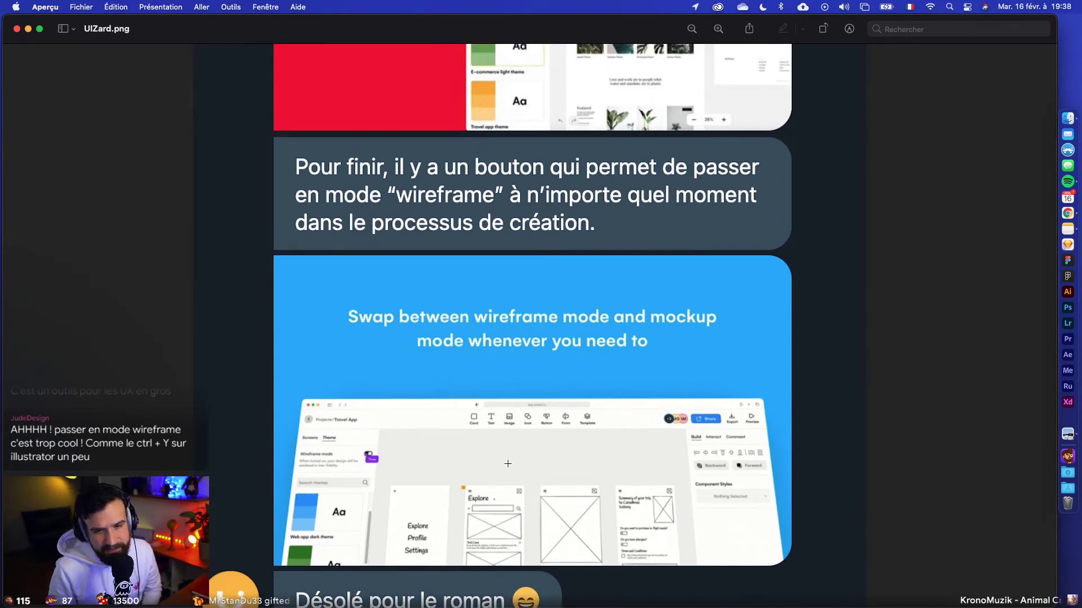
Close the UIZard.png image and open the Plant E-Shop project in Uizard
scroll(508, 464, "up", 15)
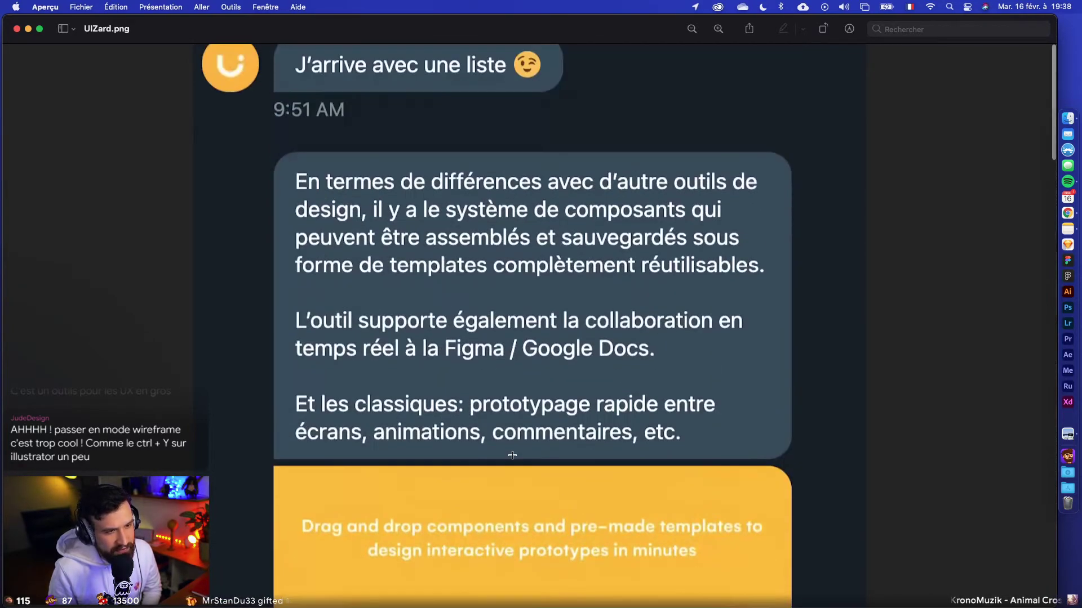
left_click(19, 34)
left_click(252, 215)
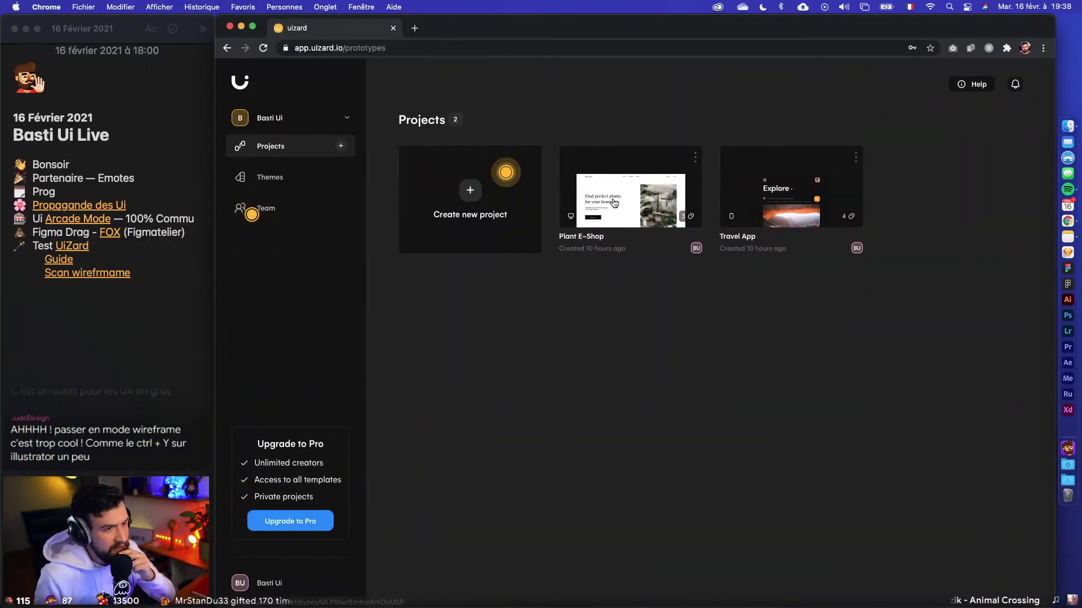
left_click(614, 202)
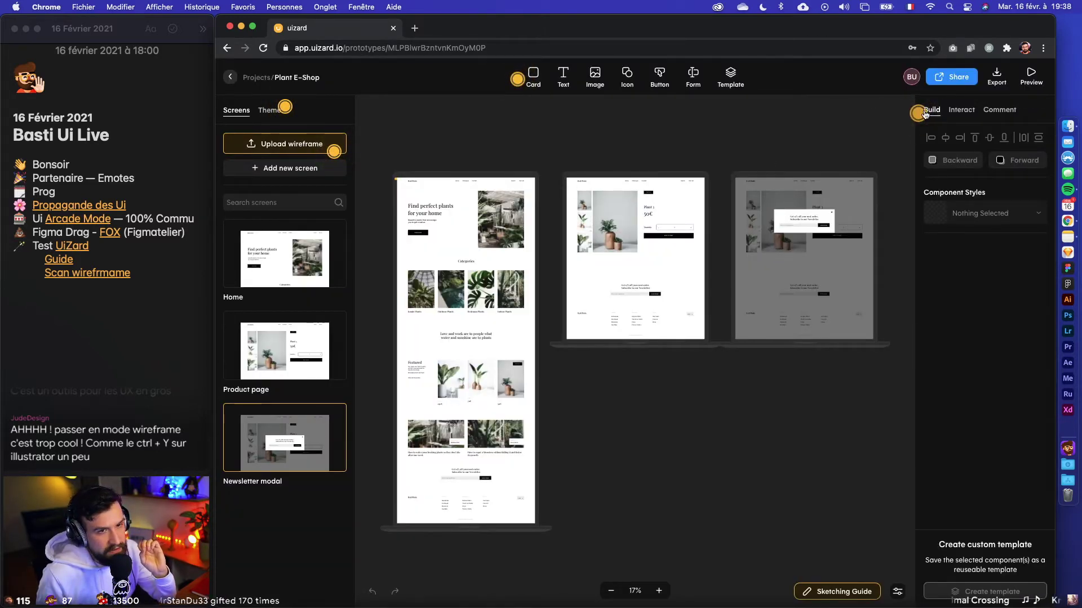
Review the Comment and Interact modes of the project, and dismiss the Modes tip back in Build mode
left_click(966, 110)
left_click(999, 110)
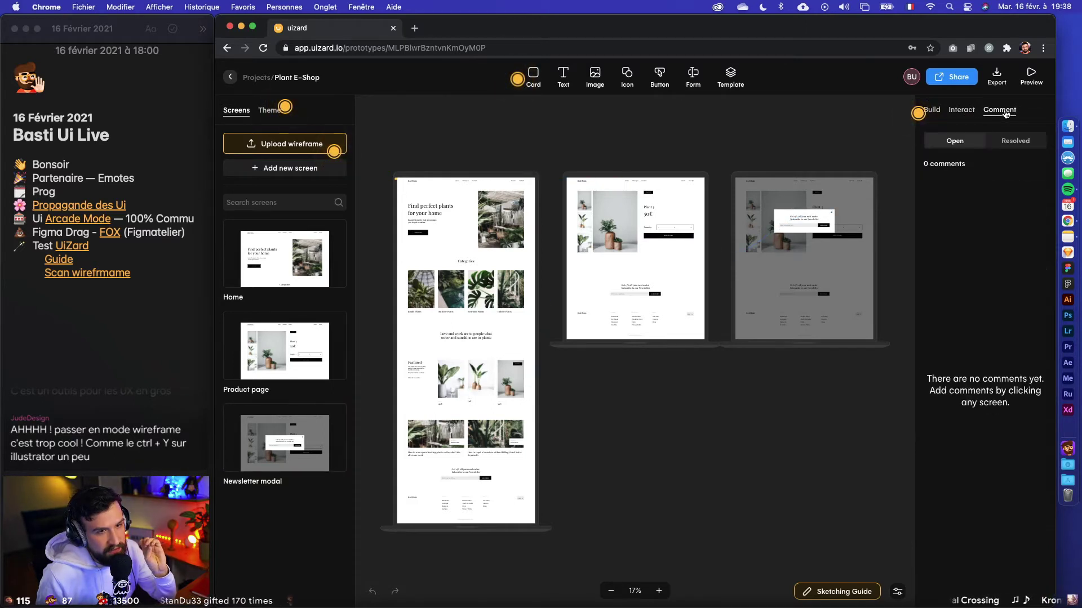
left_click(961, 110)
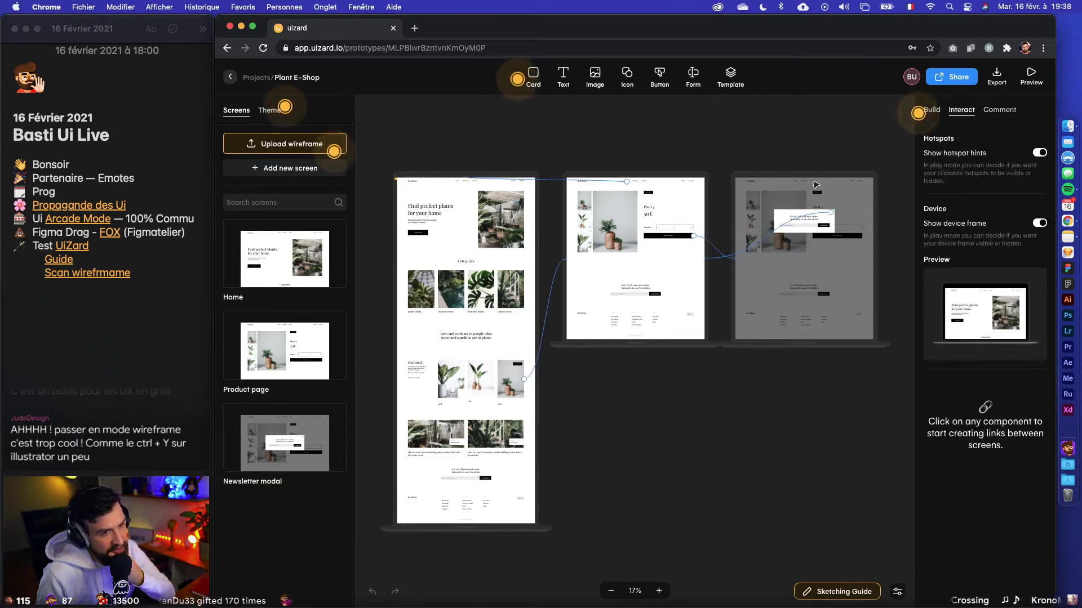
left_click(924, 112)
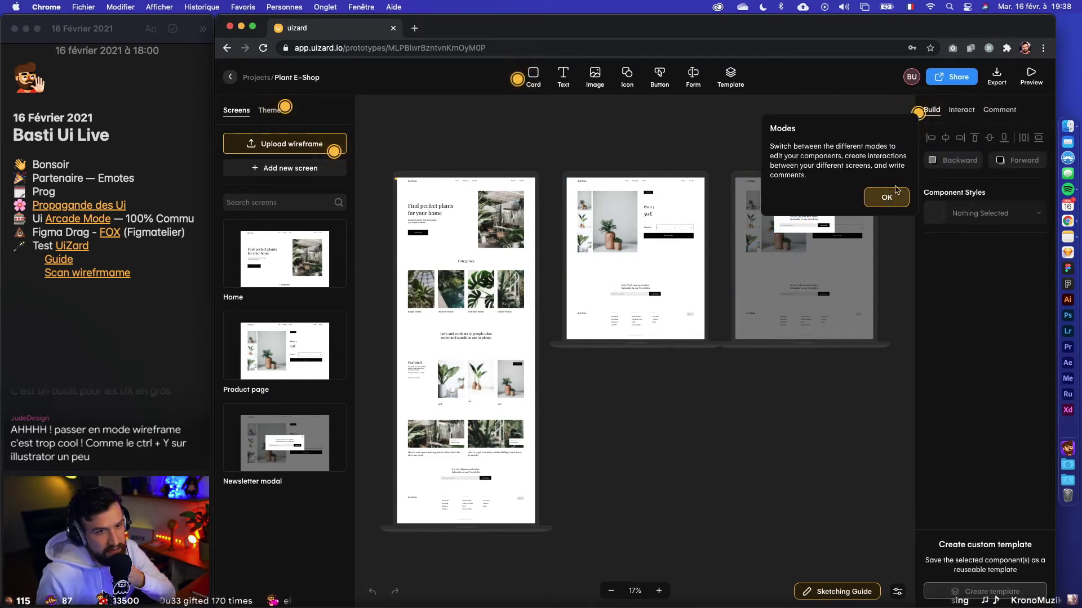
left_click(891, 196)
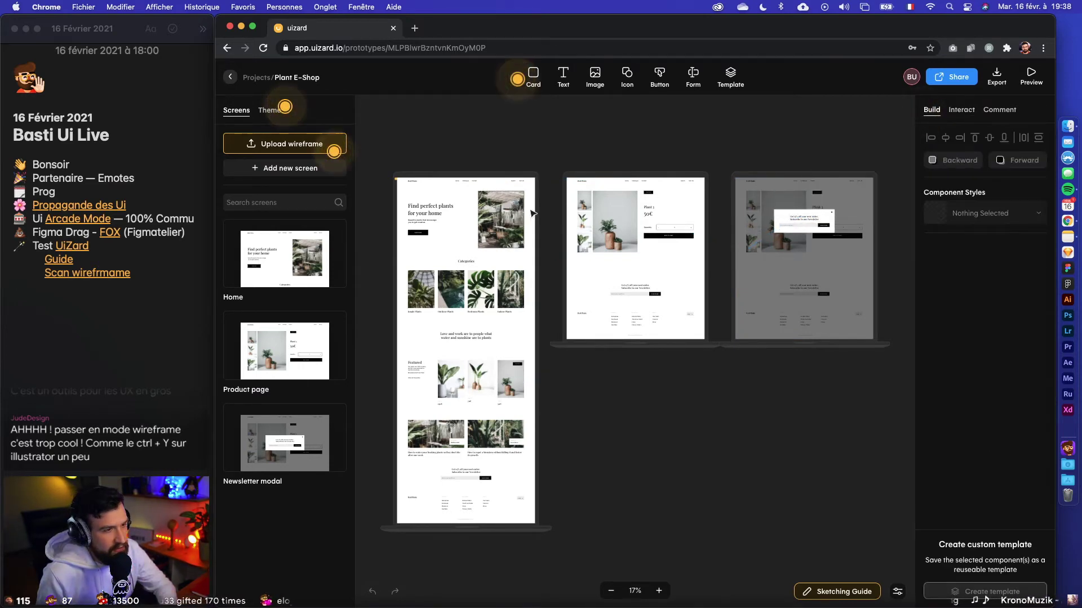
Maximize the browser window and examine the layout of the Plant E-Shop product page
scroll(652, 222, "up", 5)
scroll(652, 222, "up", 8)
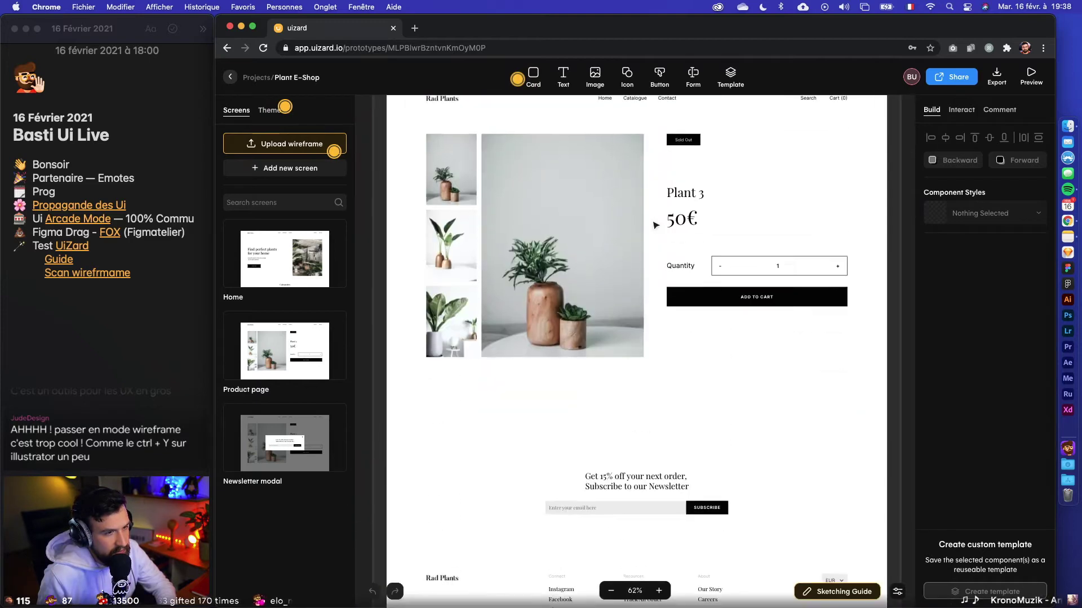
scroll(697, 194, "up", 2)
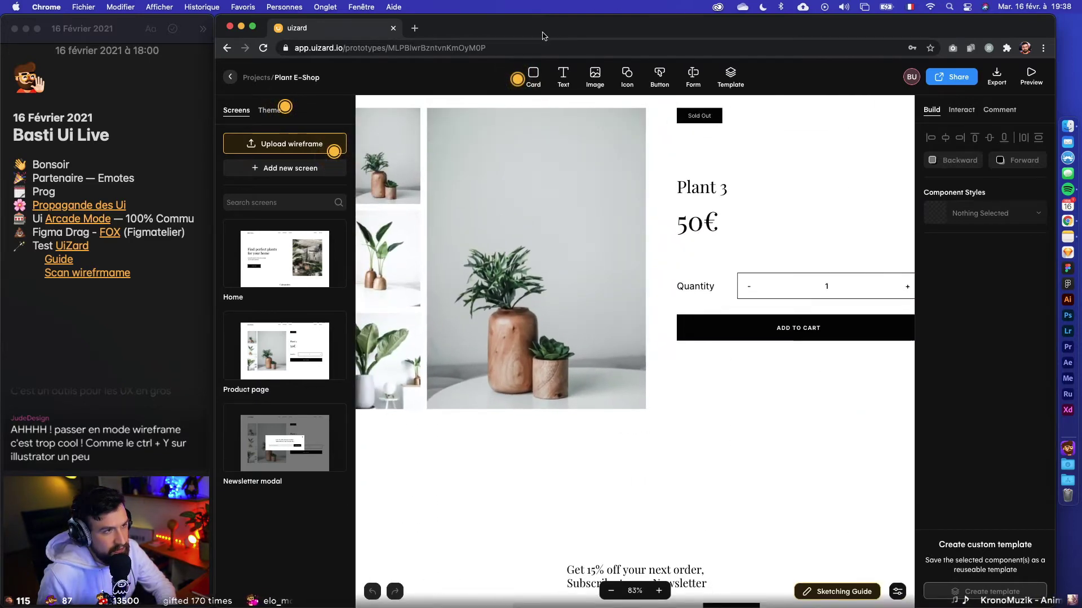
double_click(455, 30)
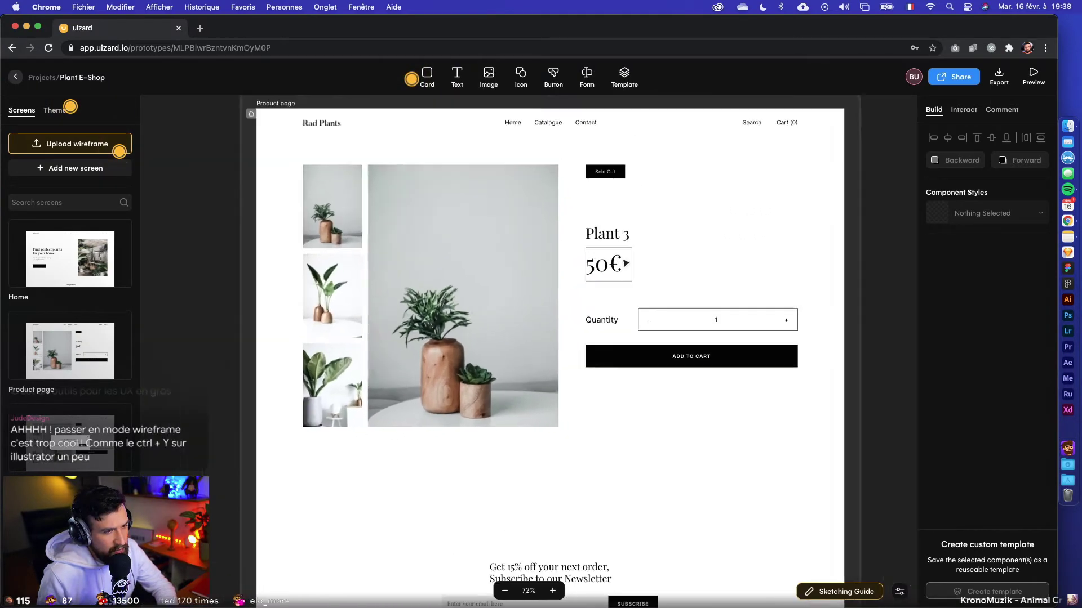
scroll(618, 263, "up", 4)
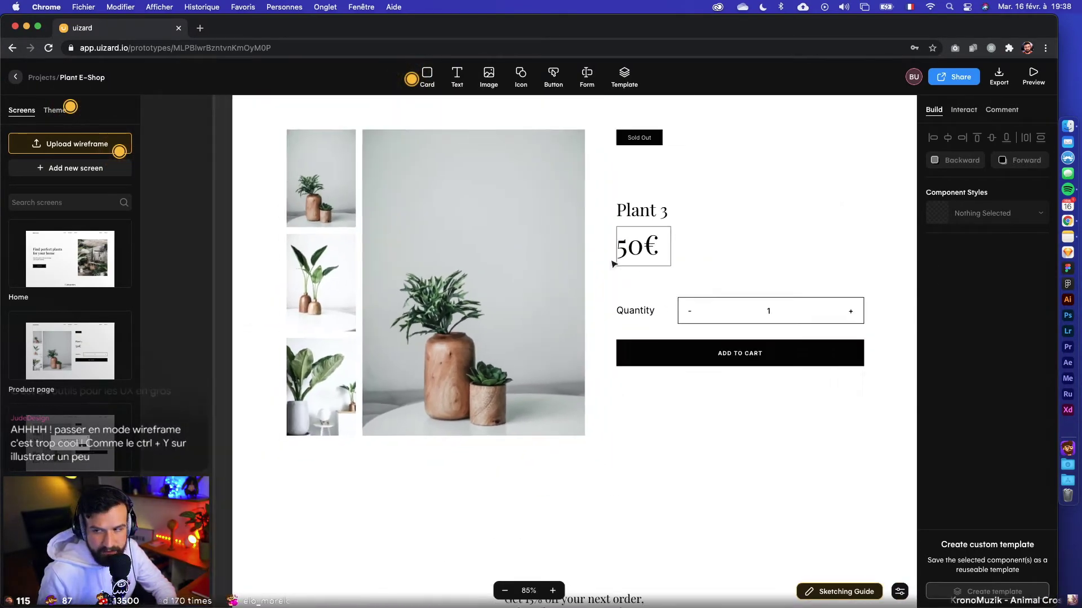
scroll(614, 264, "right", 6)
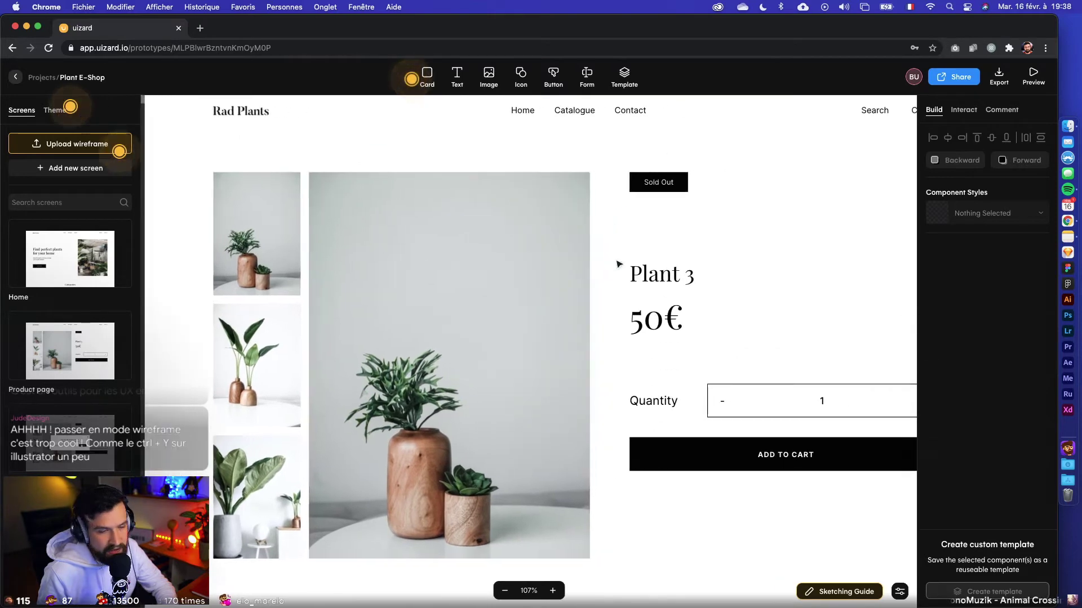
Select the 50€ price text and the Plant 3 title in turn to examine their text components on the product page
left_click(481, 255)
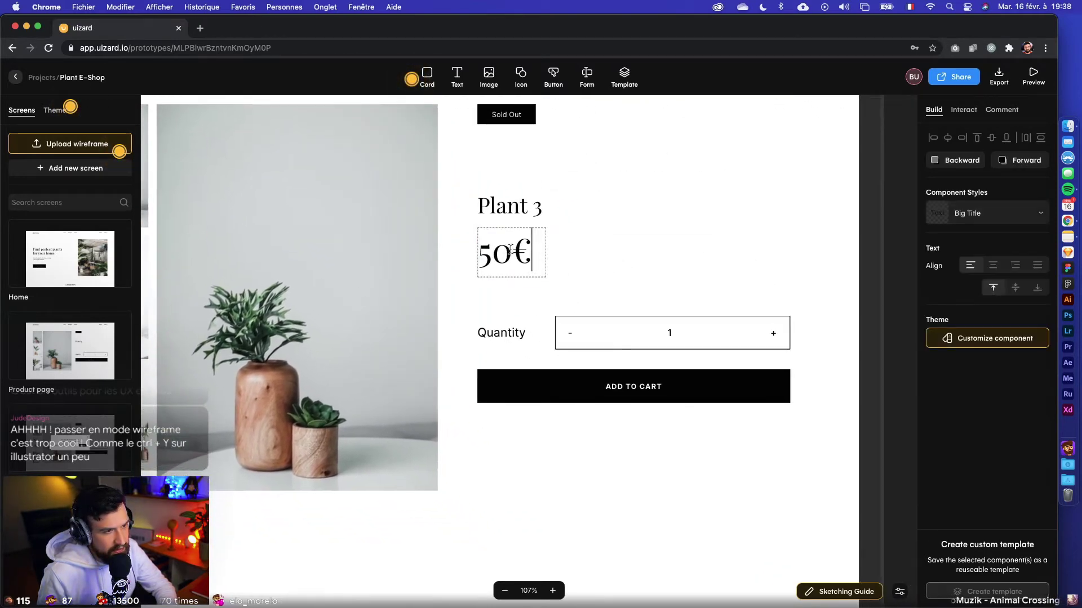
left_click(634, 246)
left_click(539, 254)
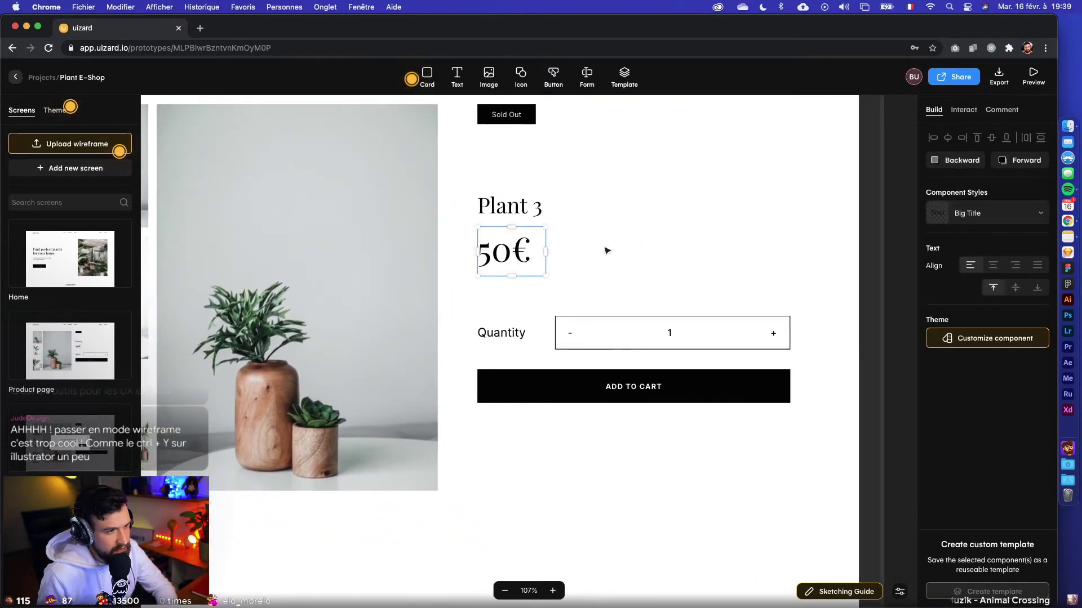
scroll(606, 249, "up", 5)
scroll(632, 234, "up", 2)
left_click(637, 237)
scroll(751, 357, "right", 6)
scroll(640, 318, "left", 6)
scroll(626, 317, "left", 2)
scroll(611, 319, "right", 2)
scroll(610, 319, "up", 5)
scroll(611, 322, "left", 6)
scroll(610, 321, "down", 2)
scroll(608, 323, "down", 6)
scroll(609, 323, "right", 4)
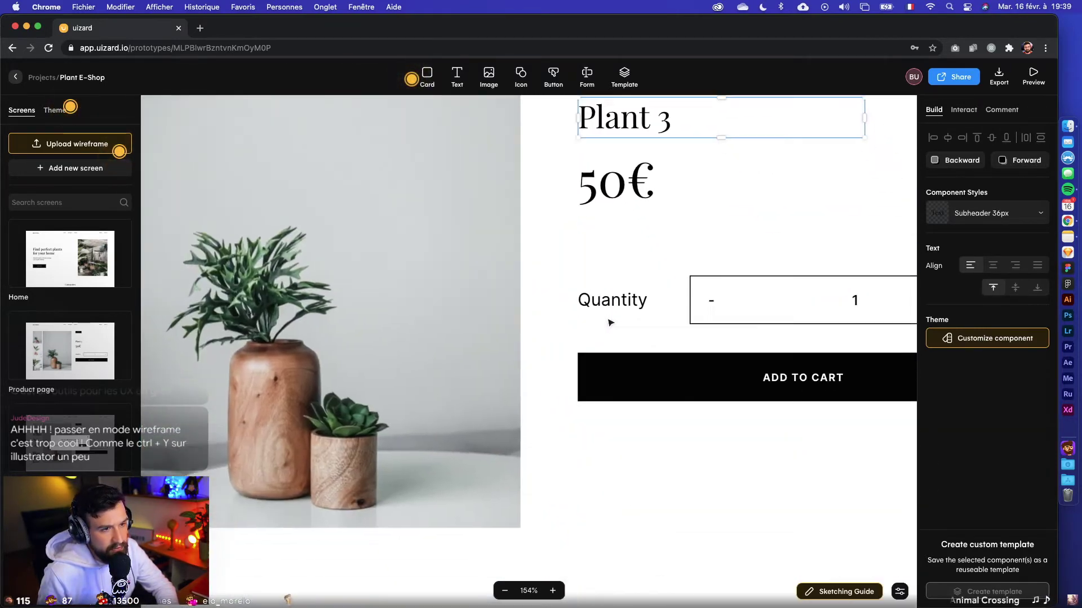
Select the 50€ price text and bring up the component styles available for it
scroll(605, 320, "up", 5)
scroll(605, 320, "left", 1)
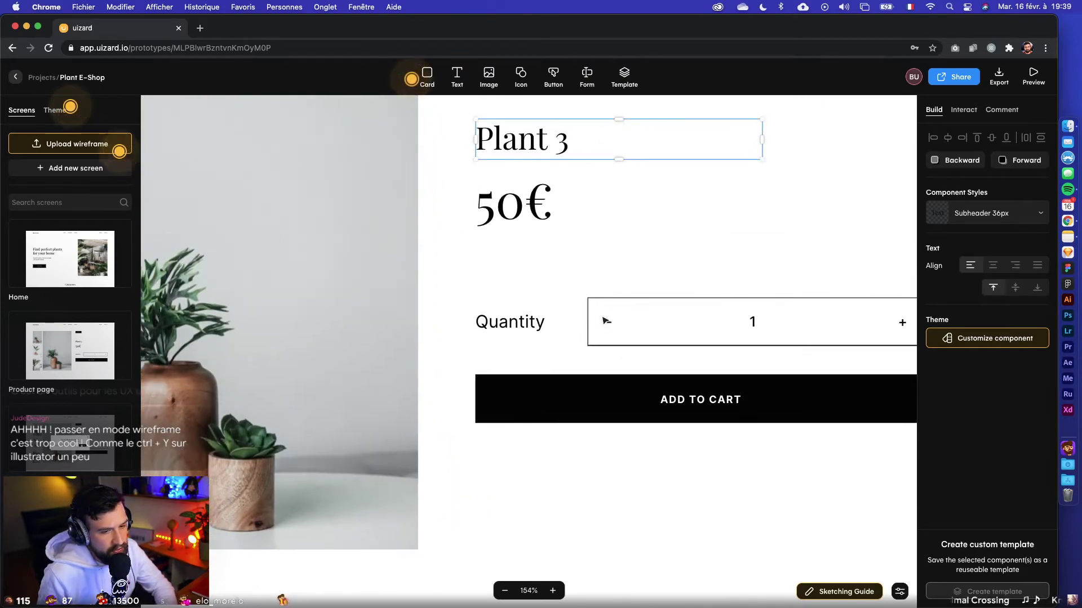
left_click(523, 209)
scroll(618, 306, "up", 1)
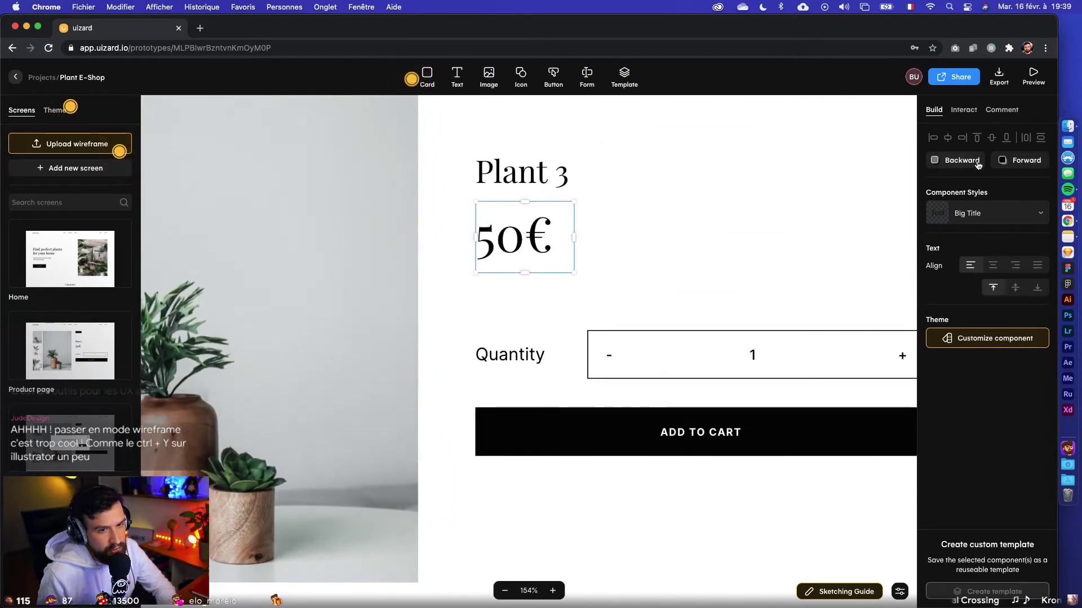
left_click(976, 214)
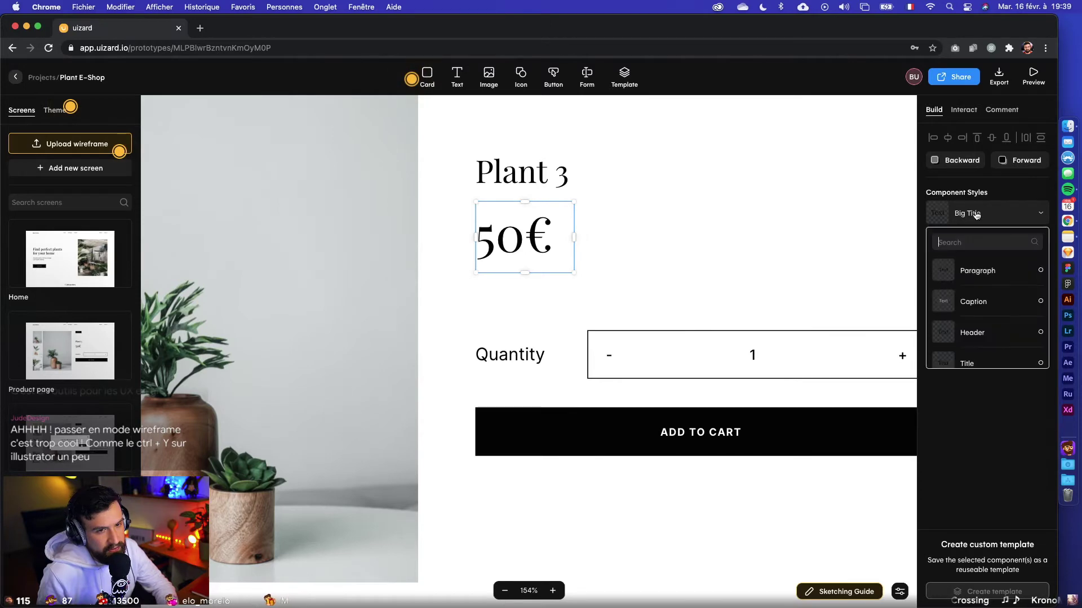
Check the style of the Plant 3 title, look at the Interact mode settings and return to Build mode
left_click(521, 172)
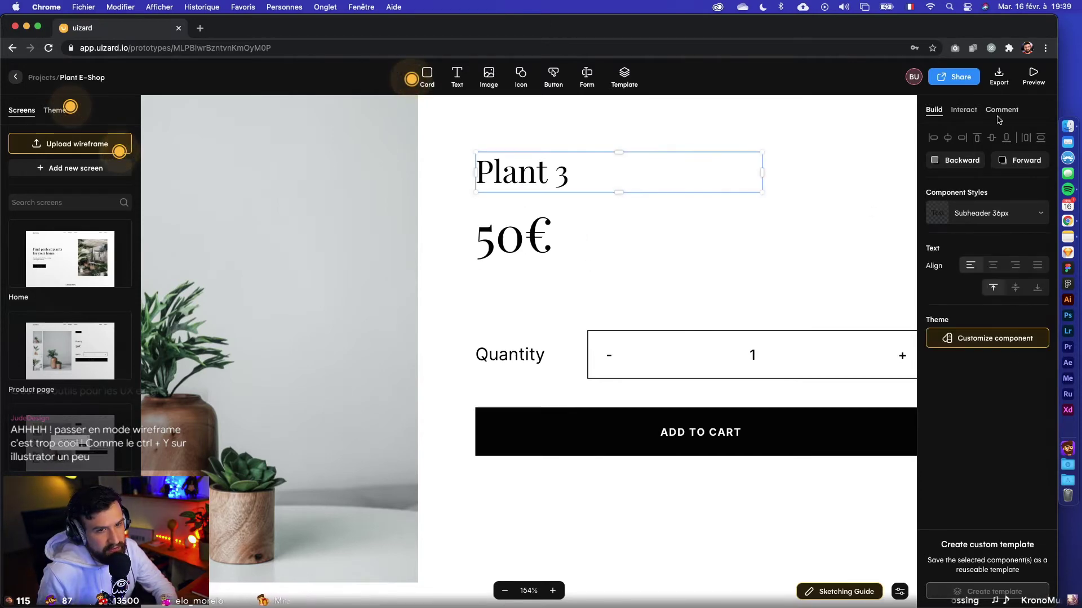
left_click(964, 110)
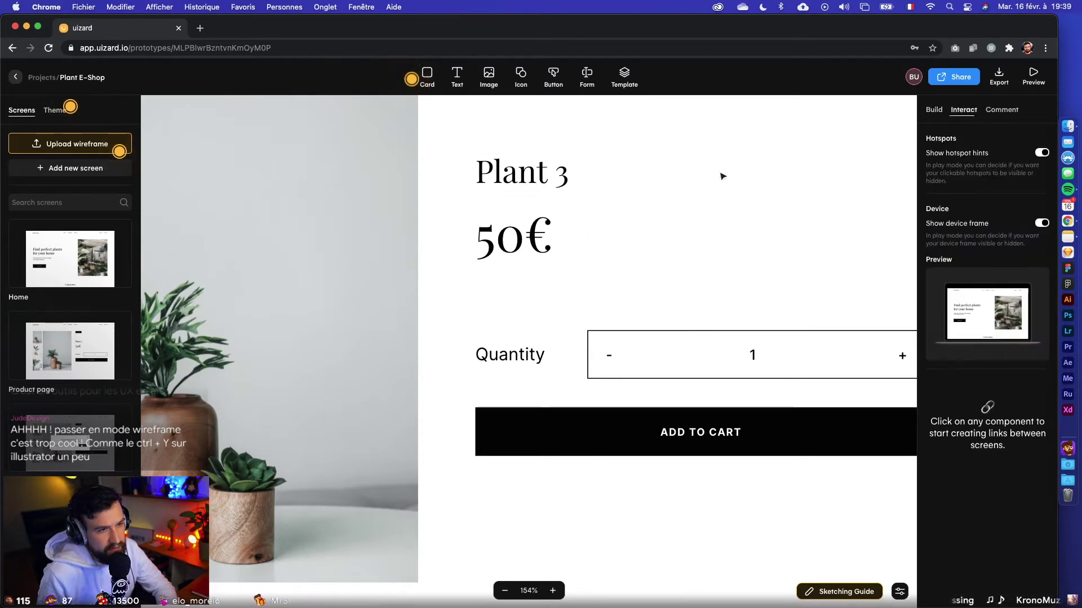
left_click(934, 110)
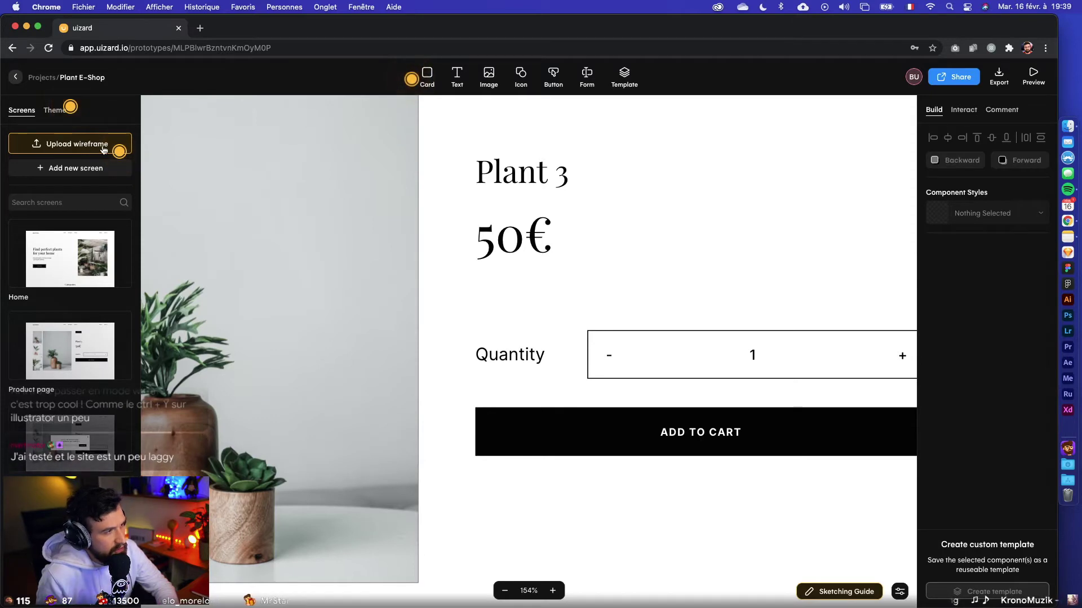
Switch the Plant E-Shop project to the Travel App theme and check how it looks on the Home screen
left_click(53, 111)
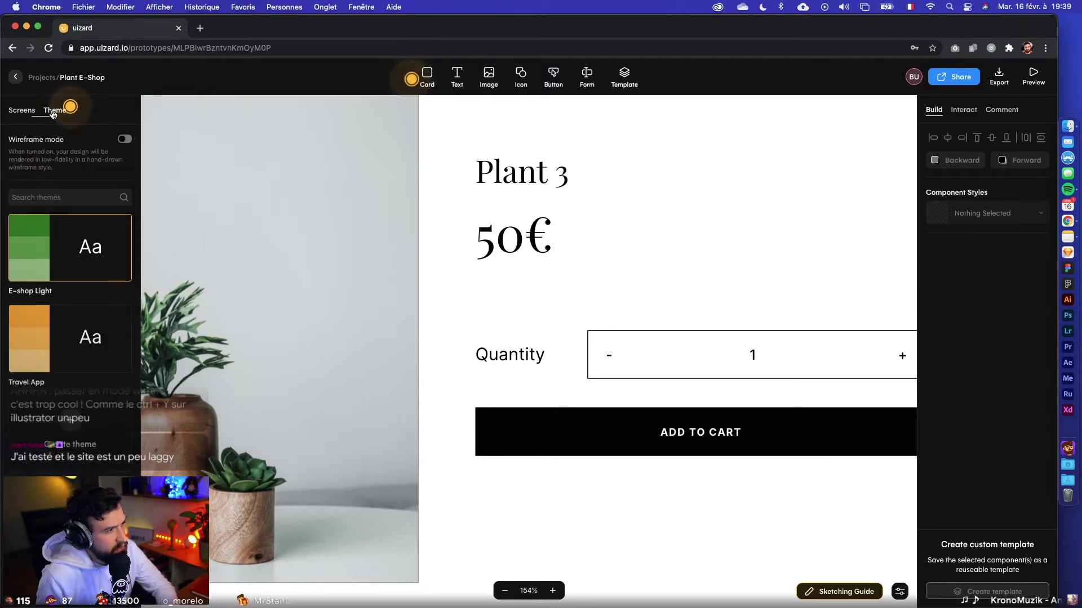
scroll(619, 352, "down", 10)
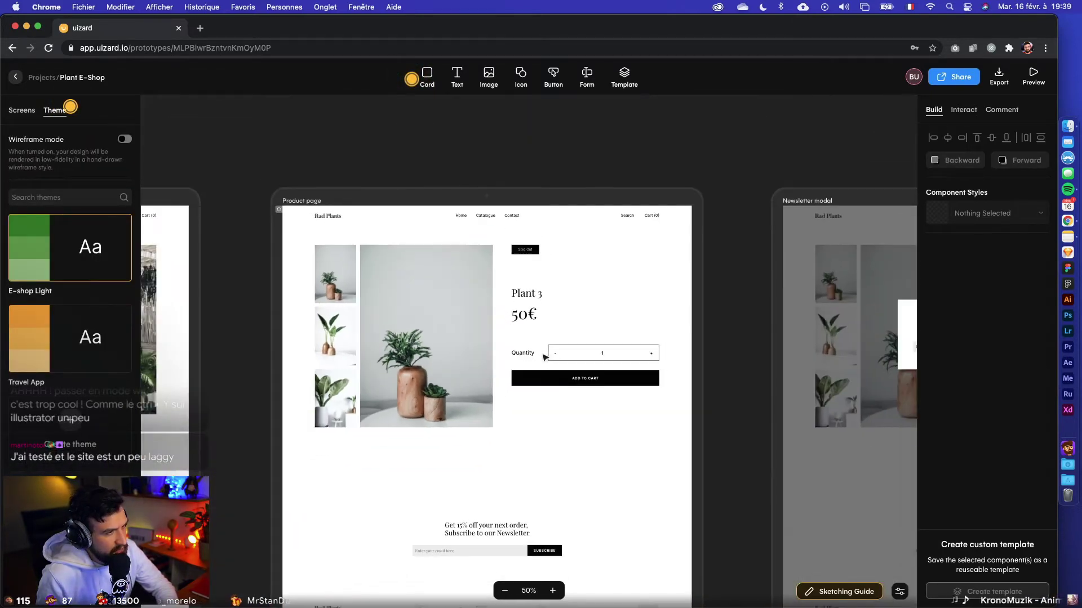
scroll(542, 357, "down", 3)
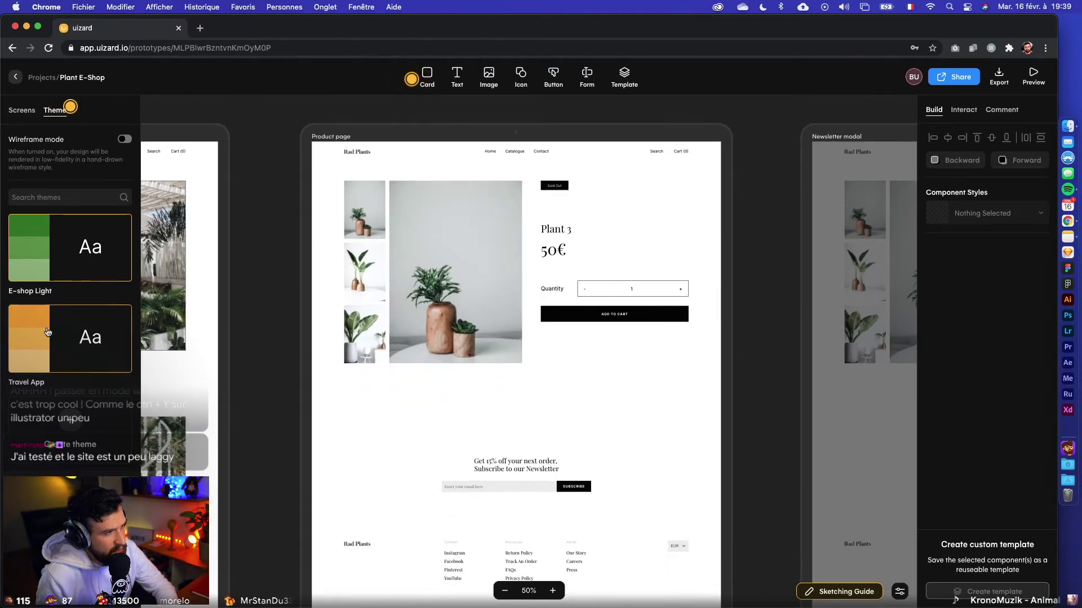
left_click(48, 332)
left_click(545, 376)
scroll(479, 378, "left", 5)
scroll(480, 378, "left", 4)
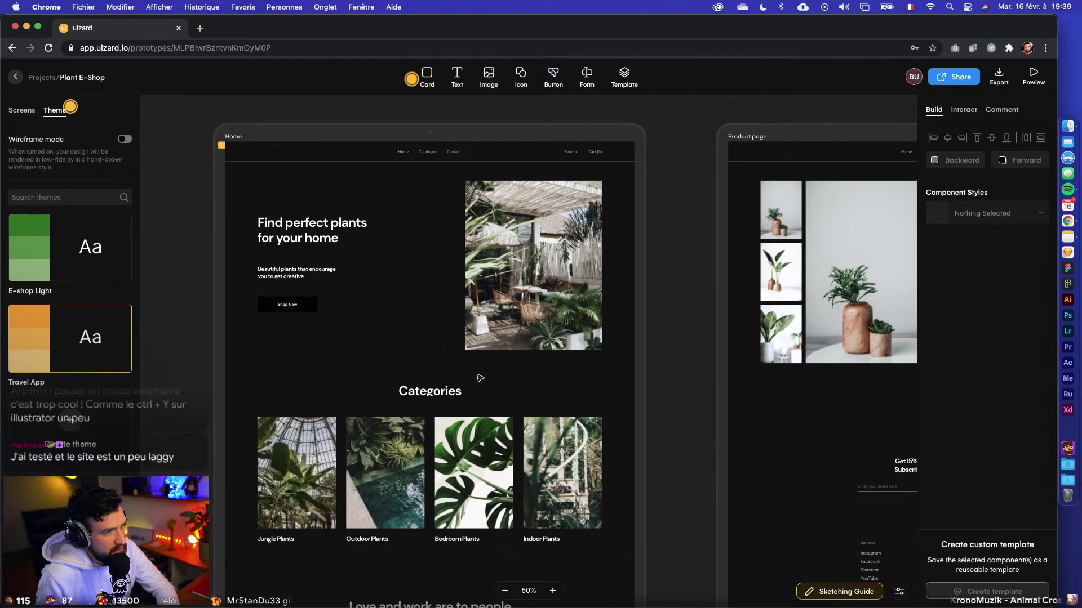
Compare the two themes by alternating between E-shop Light and Travel App, ending on E-shop Light
left_click(103, 254)
left_click(568, 379)
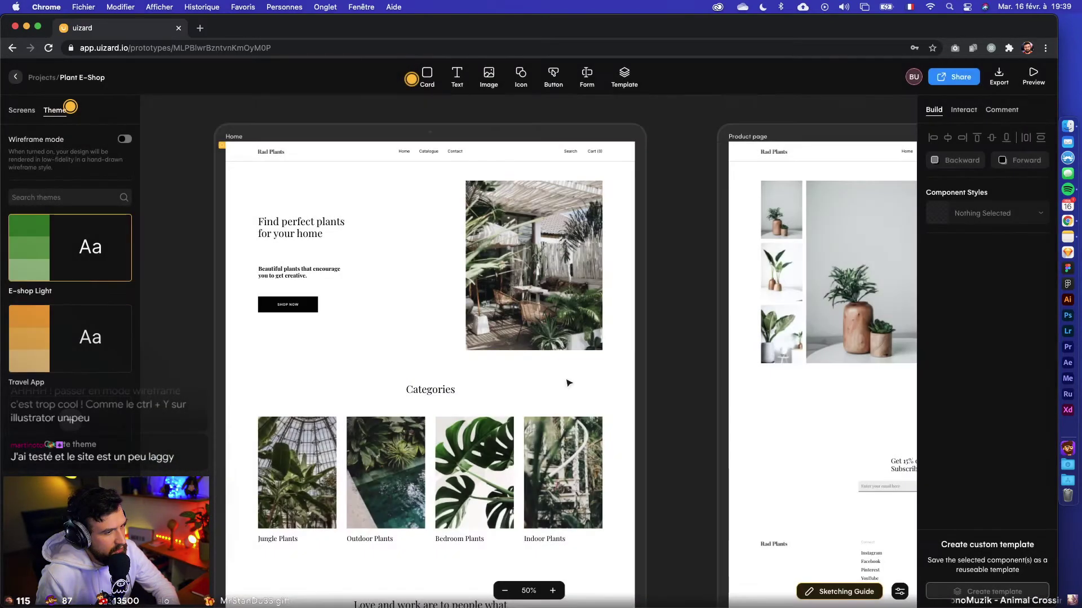
left_click(121, 355)
left_click(519, 375)
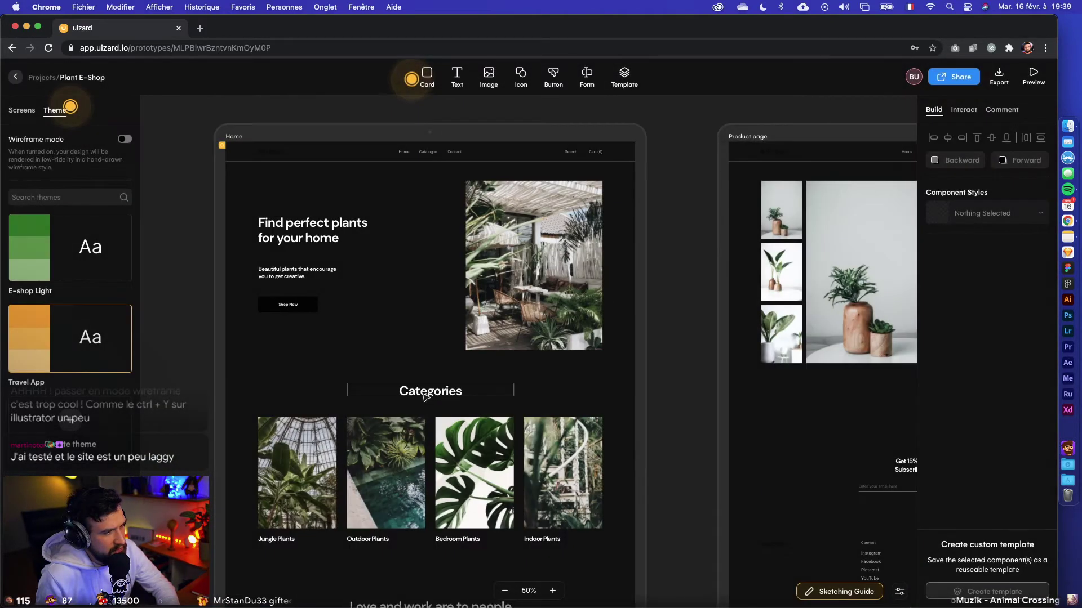
scroll(427, 396, "up", 5)
scroll(426, 397, "down", 4)
left_click(74, 270)
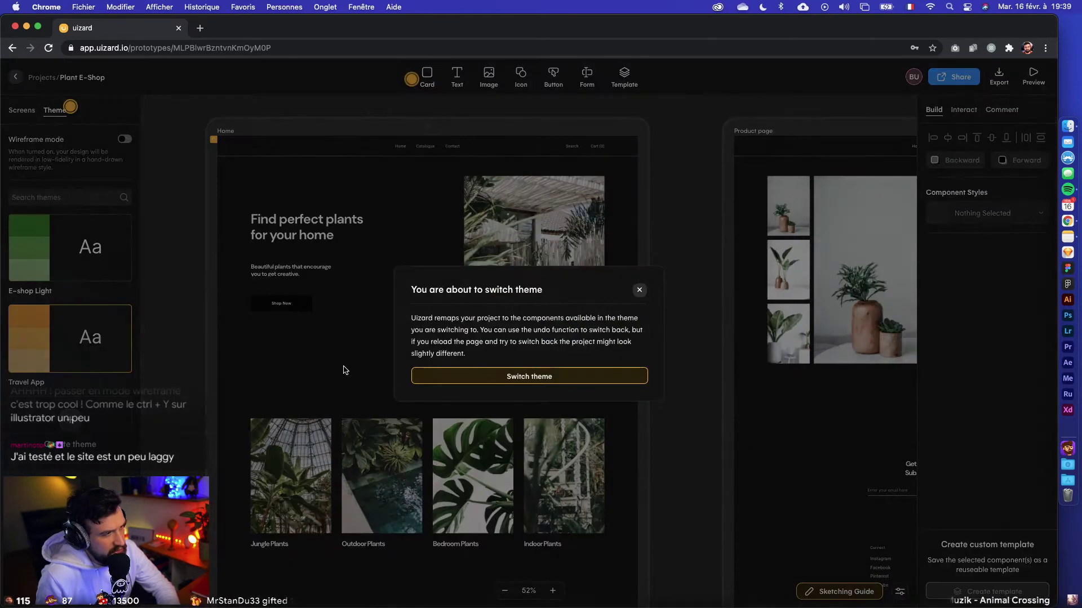
left_click(519, 374)
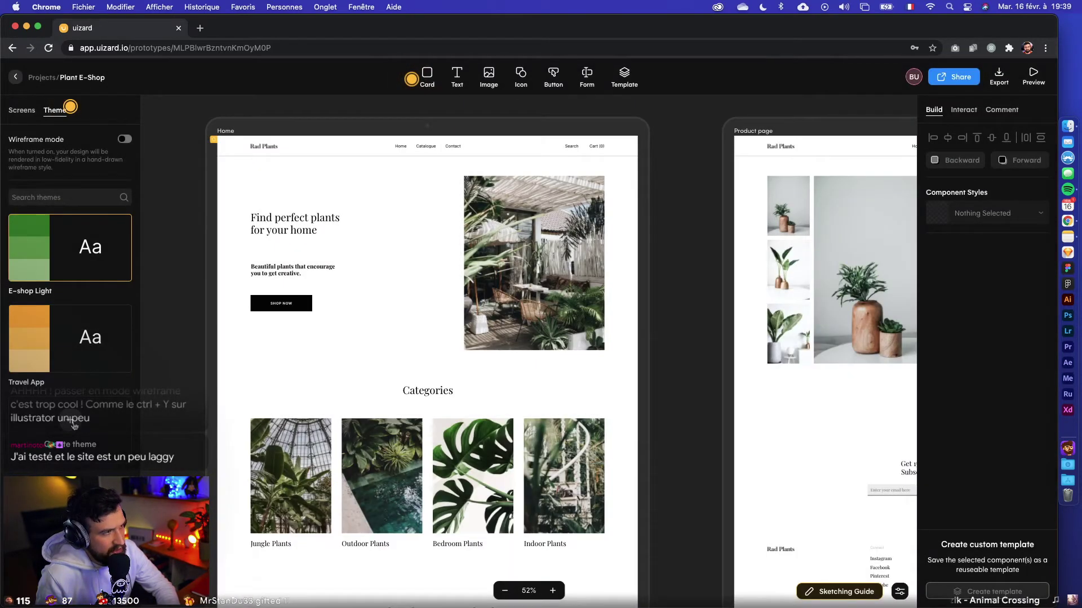
Turn on wireframe mode, examine the hand-drawn version of the product page and newsletter modal, and turn it off again
left_click(124, 139)
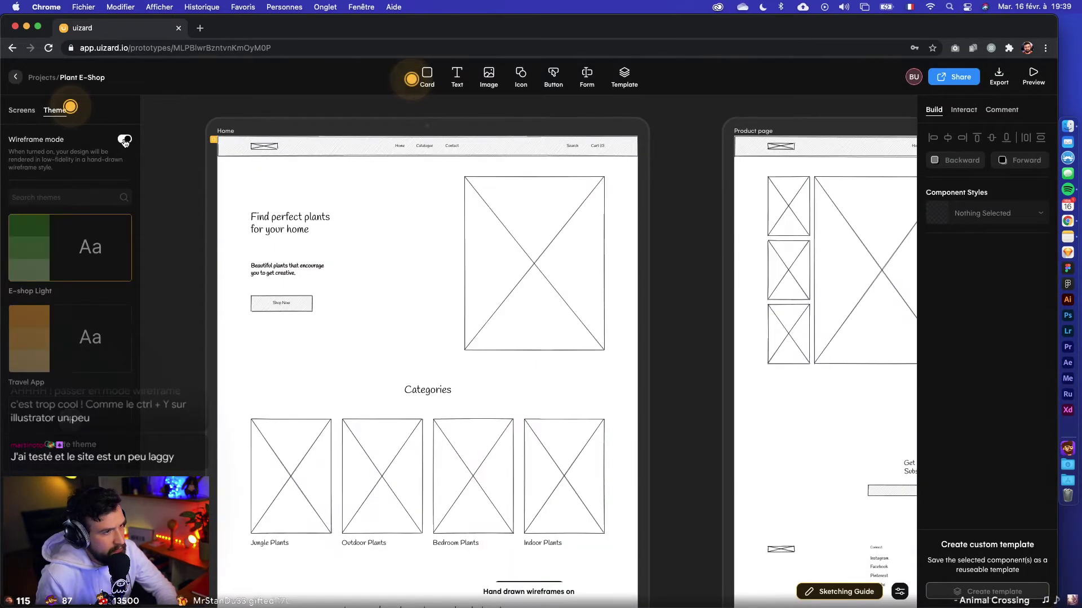
scroll(477, 273, "right", 5)
scroll(479, 274, "right", 10)
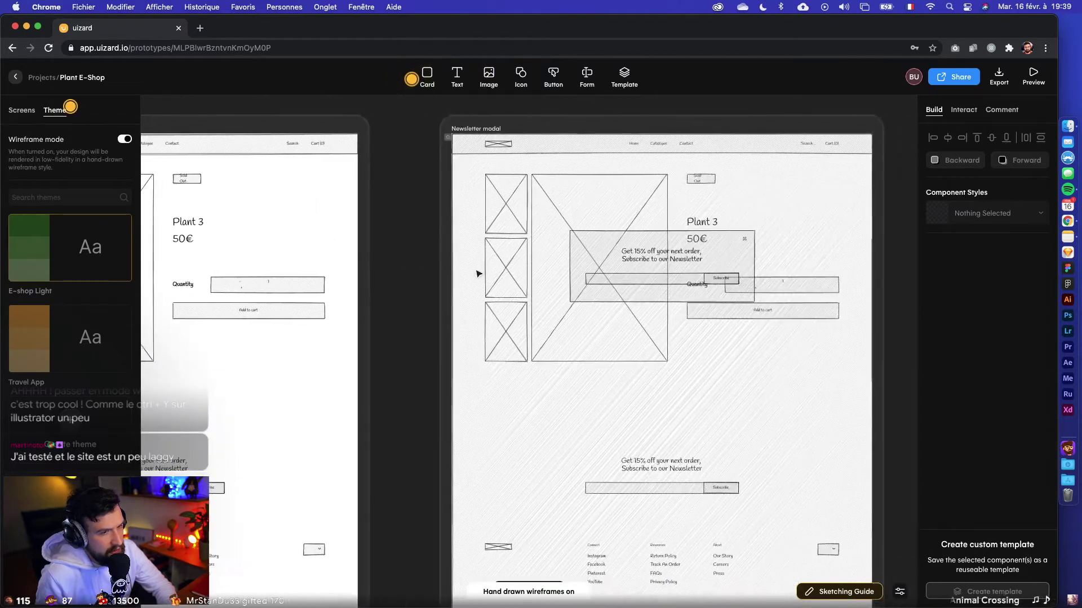
left_click(124, 139)
scroll(457, 377, "left", 10)
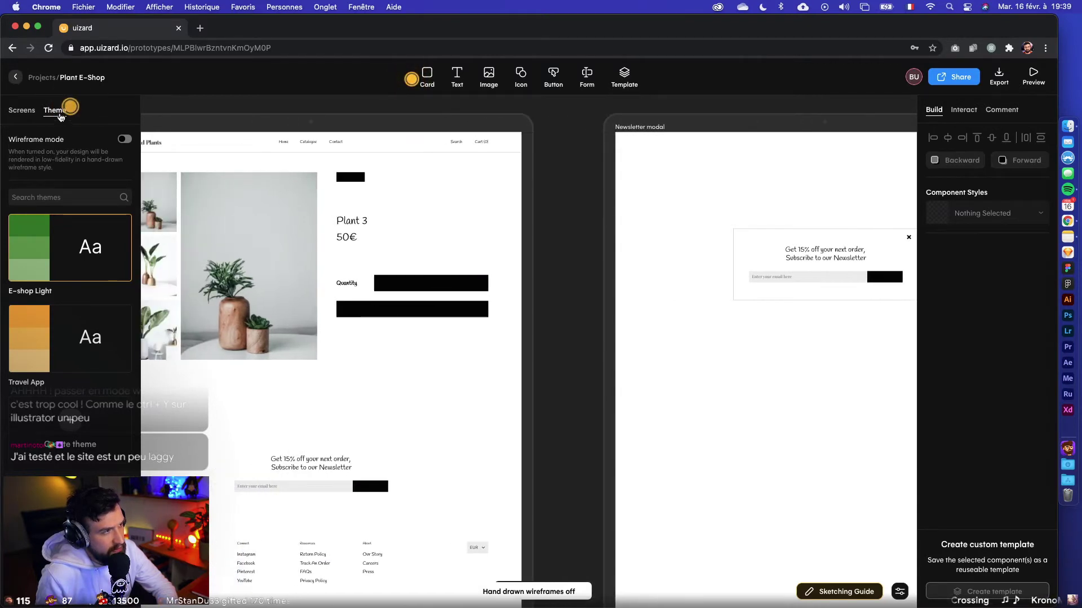
Dismiss the Theme hint and apply the Travel App theme to the Plant E-Shop project
left_click(61, 113)
left_click(194, 181)
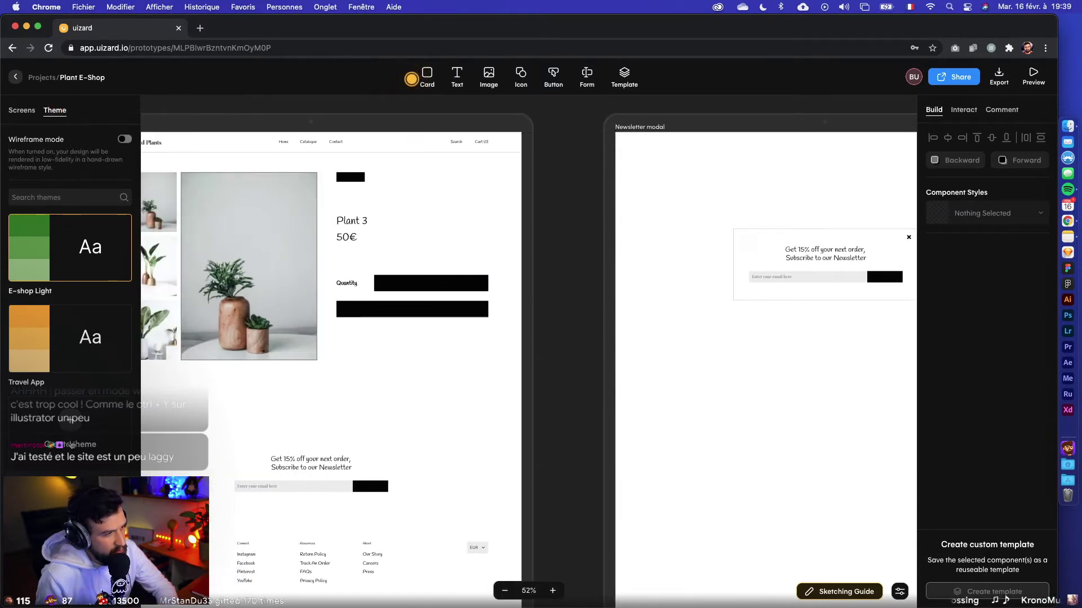
scroll(437, 417, "left", 8)
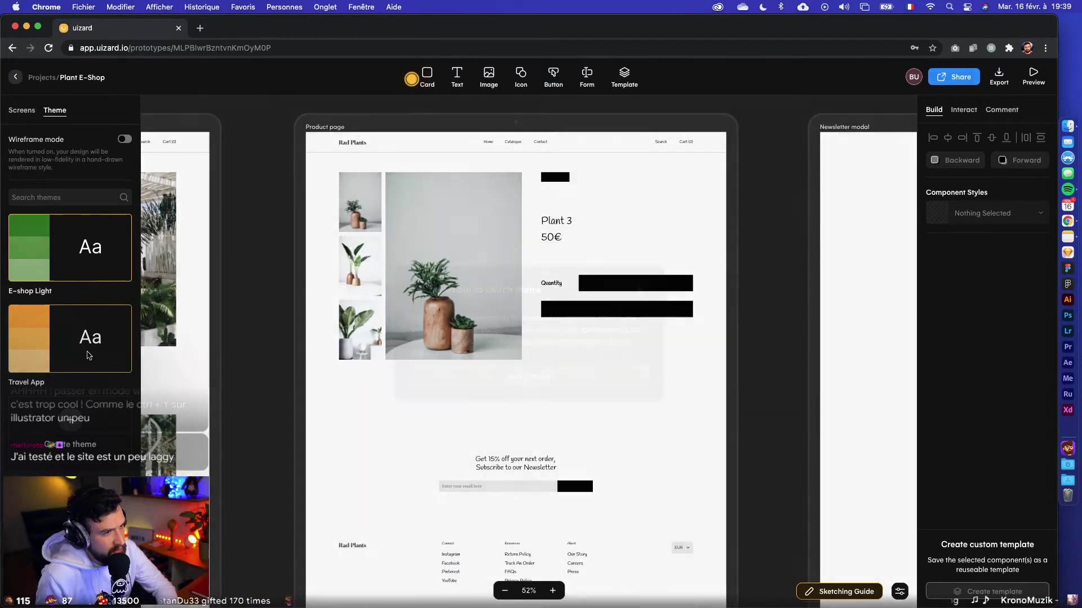
left_click(83, 353)
left_click(527, 375)
scroll(350, 339, "left", 5)
scroll(350, 339, "left", 2)
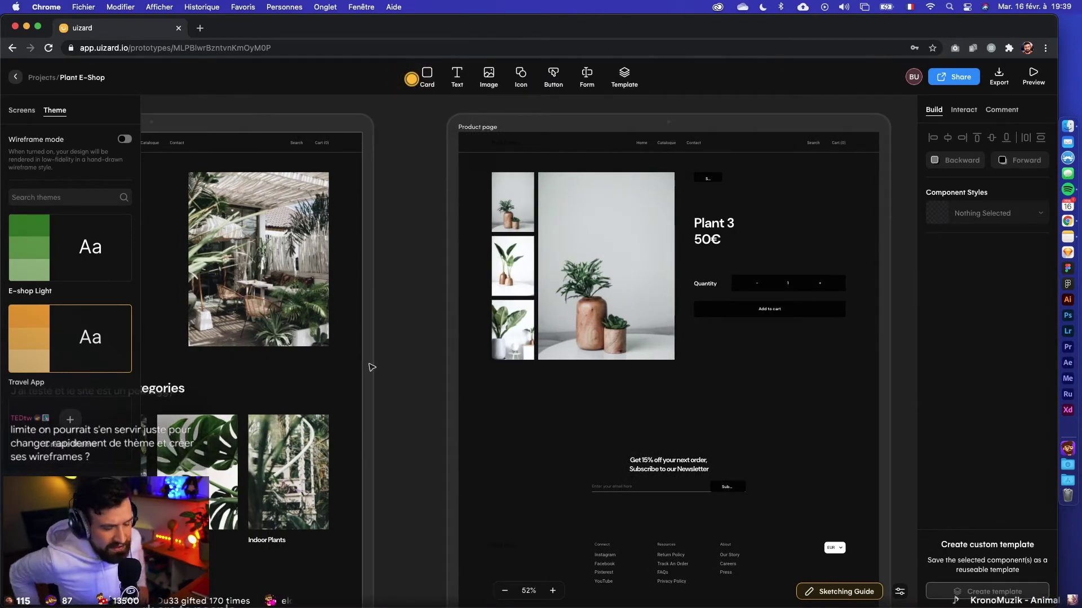
Examine the product page, newsletter modal and Home screens in the Travel App theme
scroll(599, 284, "right", 10)
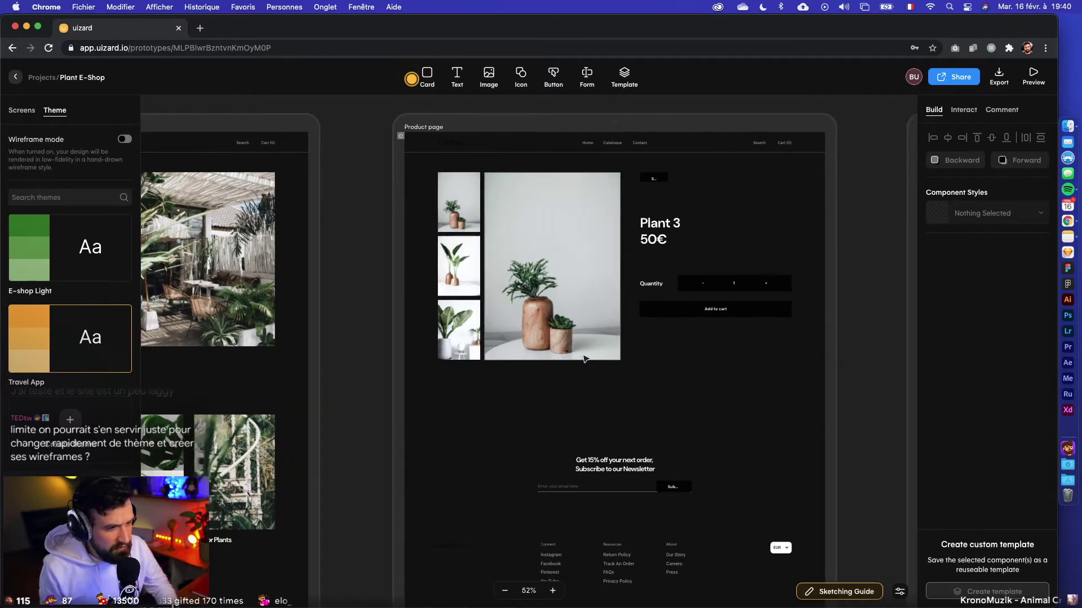
scroll(600, 284, "right", 10)
scroll(602, 254, "left", 5)
scroll(608, 259, "down", 3)
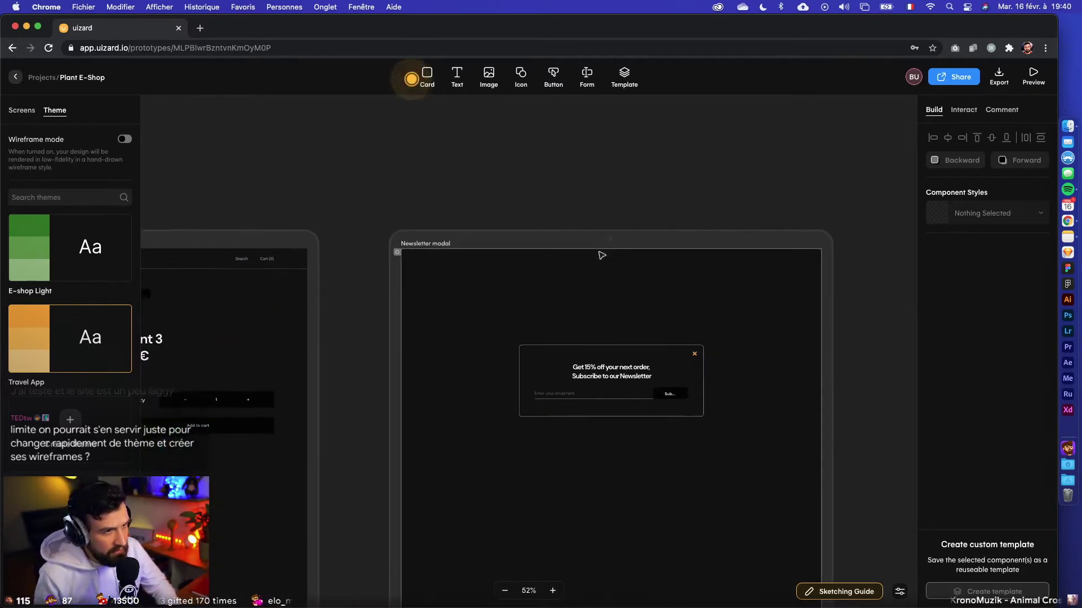
scroll(615, 262, "down", 3)
scroll(723, 258, "left", 10)
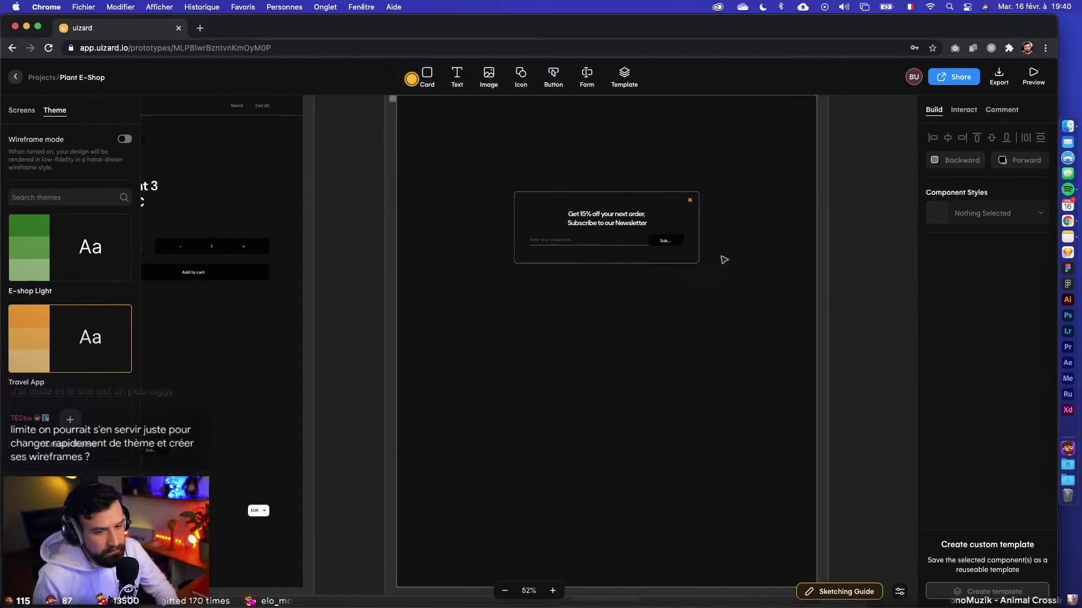
scroll(706, 263, "left", 10)
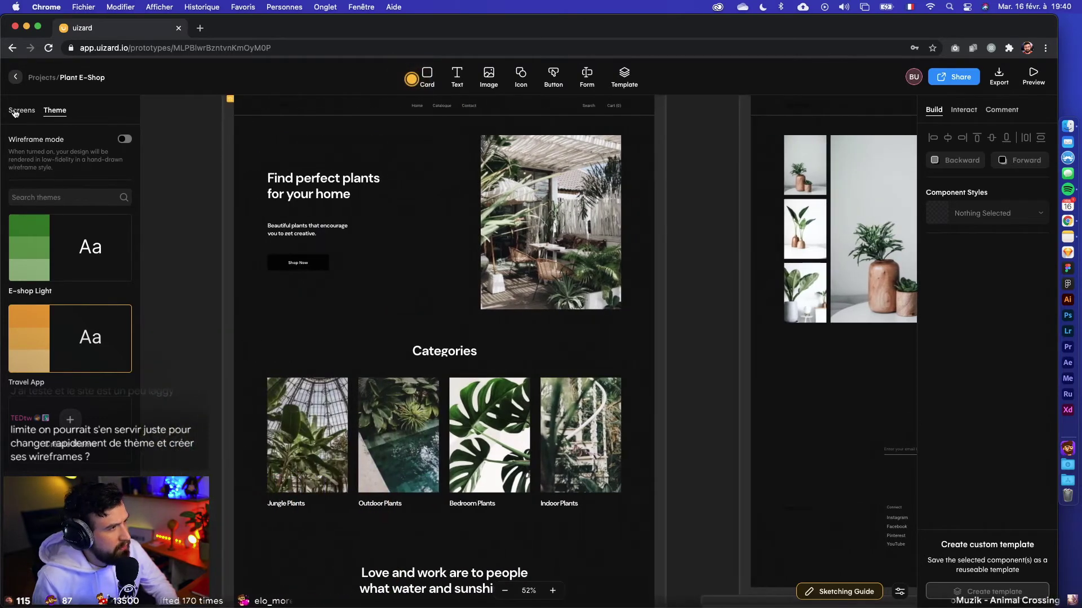
Return to the project's screens list, view the Upload sketches hint and close it without uploading
left_click(15, 111)
left_click(119, 153)
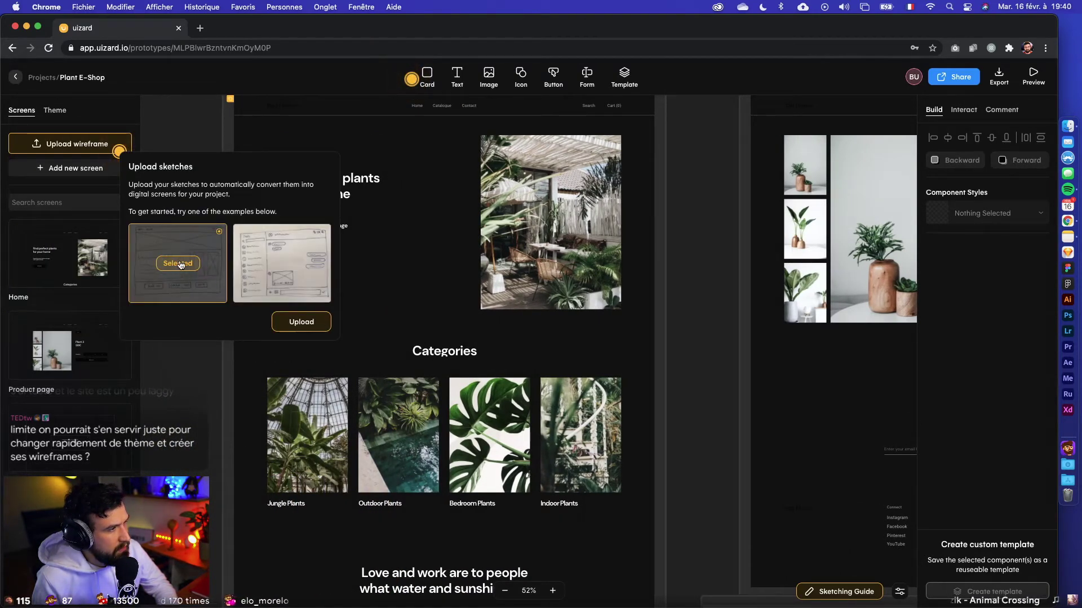
left_click(100, 113)
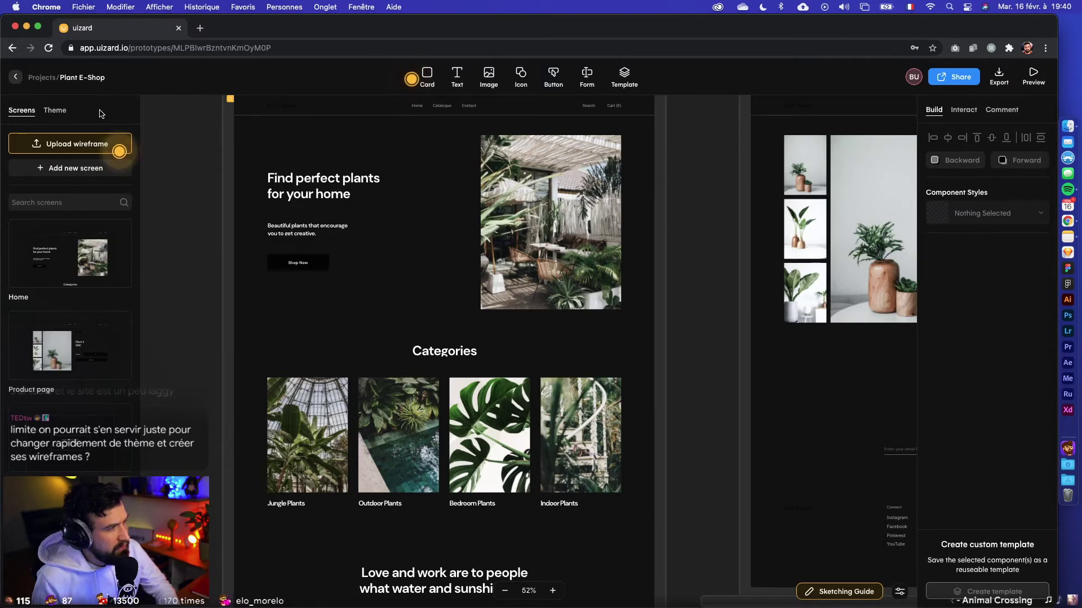
Leave the Plant E-Shop project and open the Travel App sample project from the projects list
left_click(15, 77)
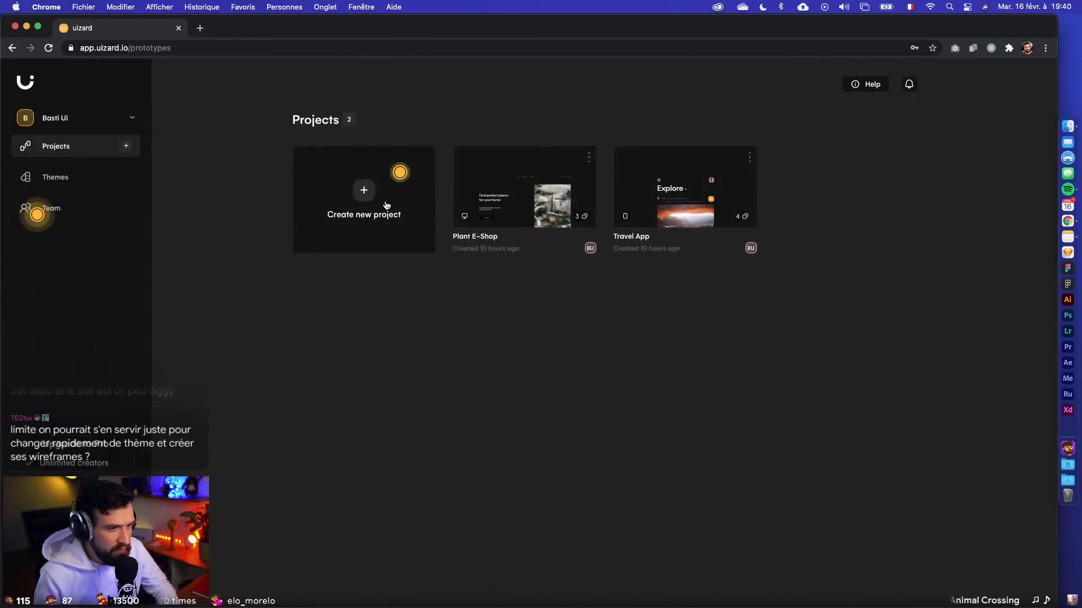
left_click(696, 194)
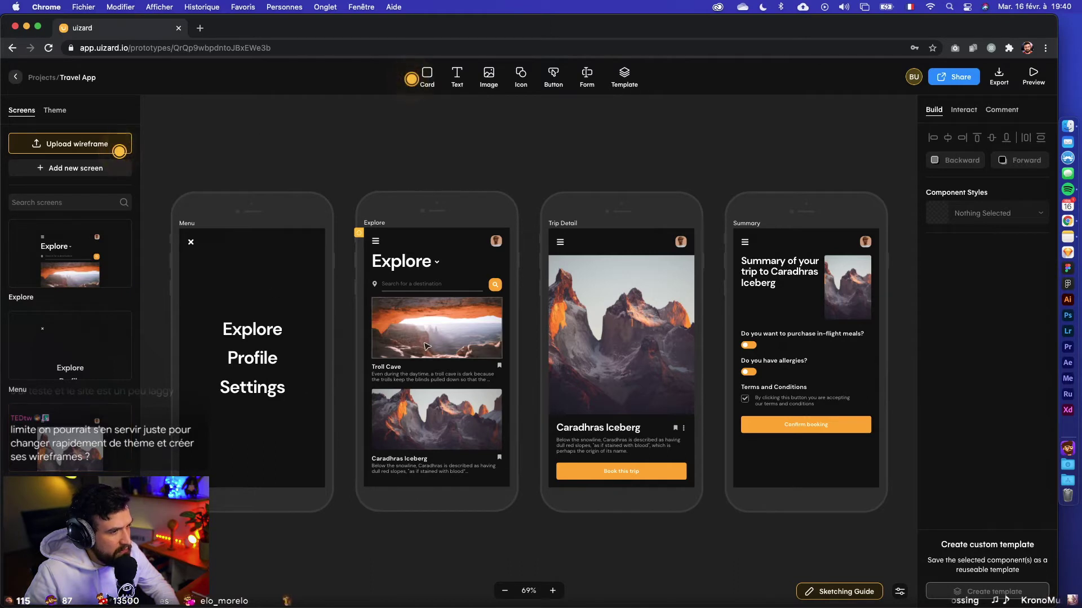
scroll(560, 351, "down", 1)
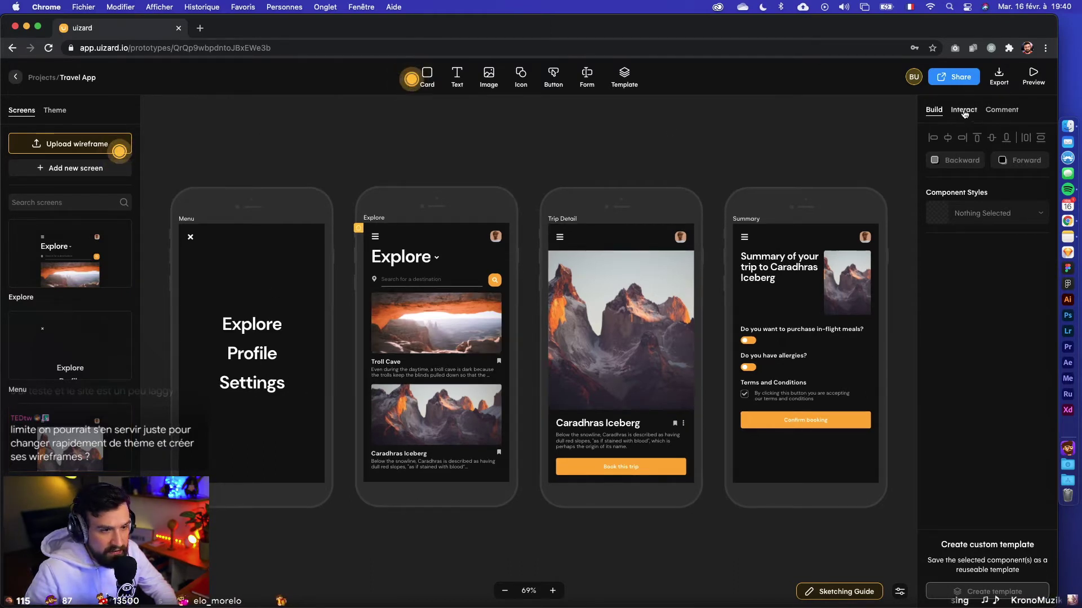
Preview the Travel App prototype, follow the Caradhras Iceberg booking to its summary and go back to Explore through the menu
left_click(1030, 75)
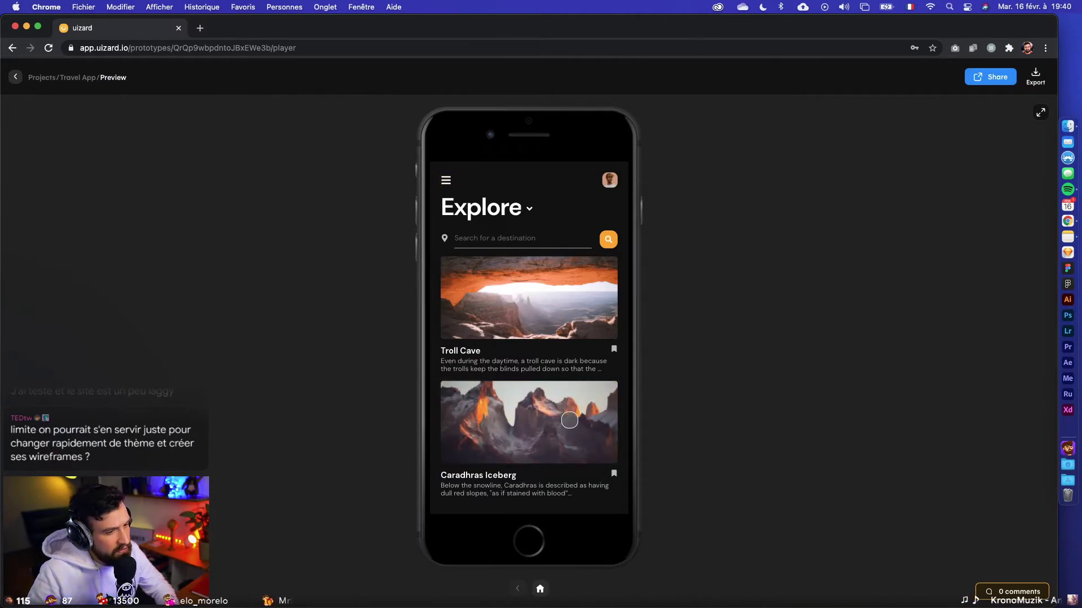
left_click(569, 420)
left_click(519, 494)
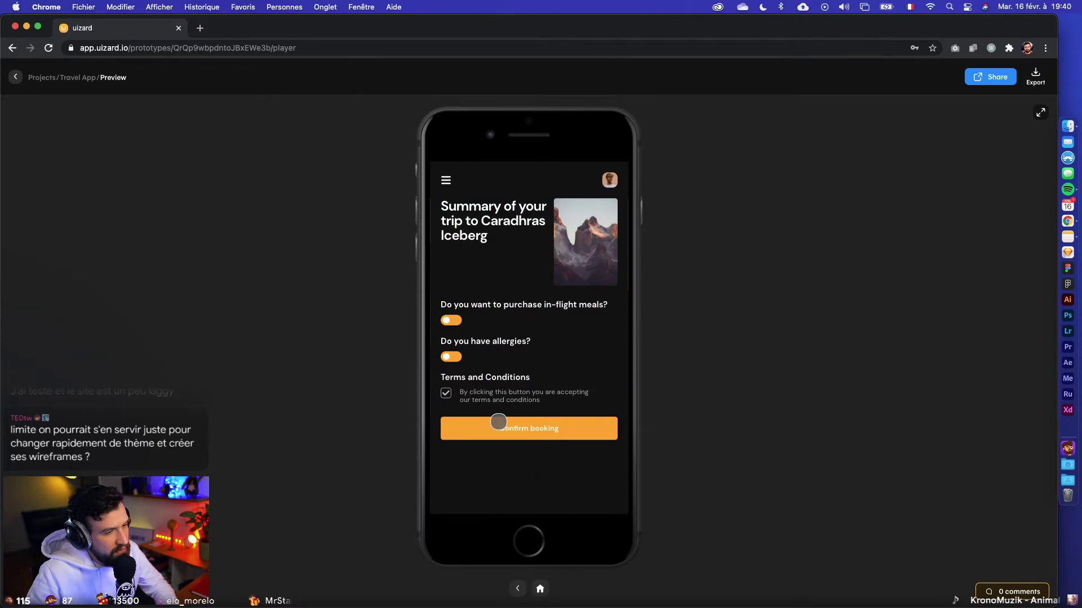
left_click(444, 184)
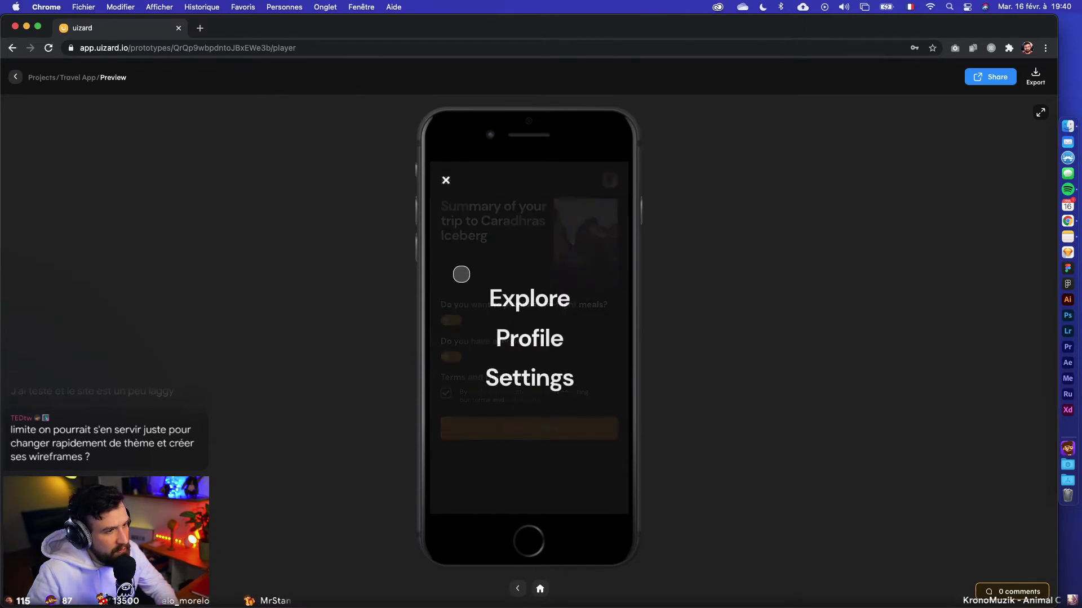
left_click(515, 305)
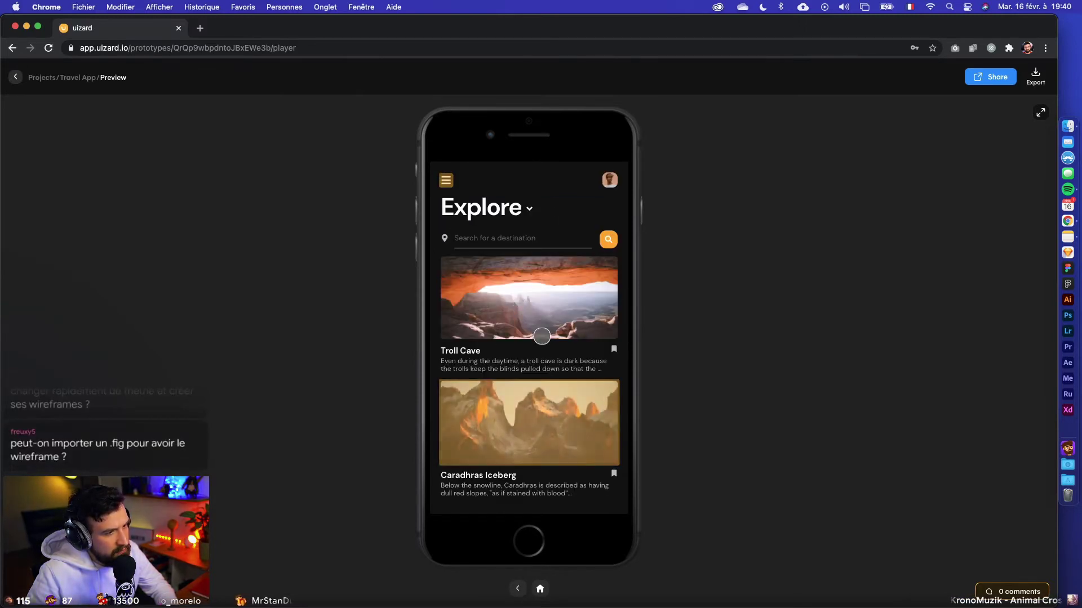
Try the Troll Cave image, open the Caradhras Iceberg trip in the preview and return to the editor
left_click(538, 332)
left_click(533, 405)
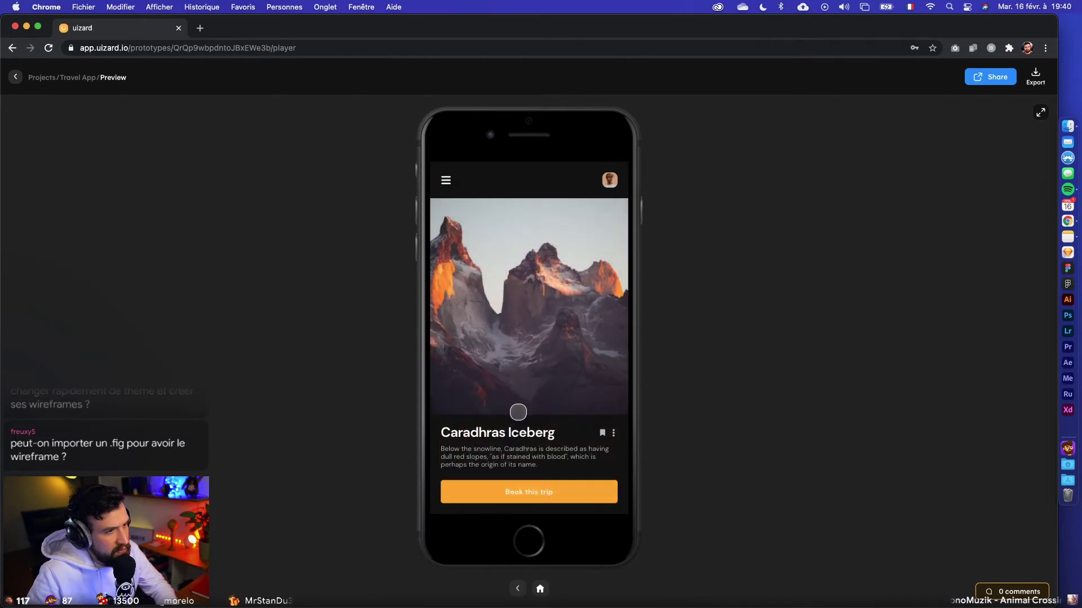
left_click(501, 392)
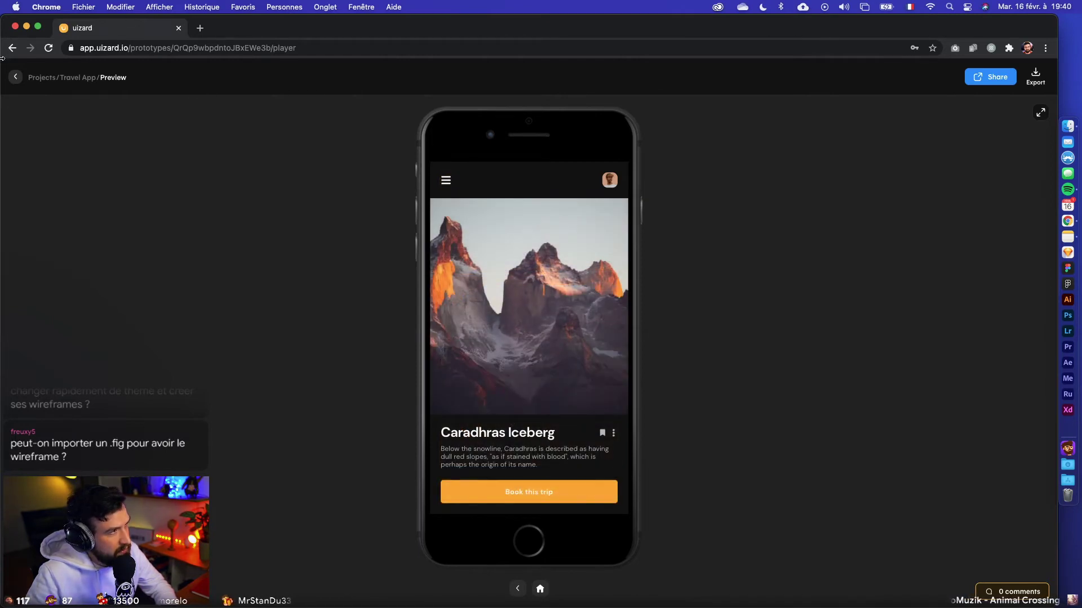
left_click(16, 77)
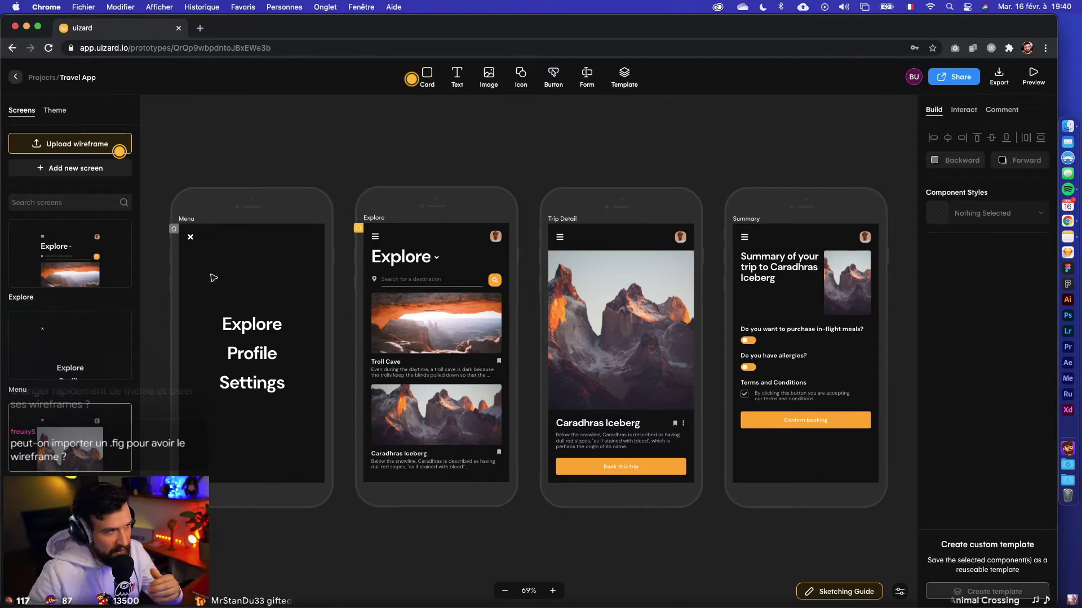
View the Upload sketches and Components hints in the Travel App project, closing each one
left_click(119, 151)
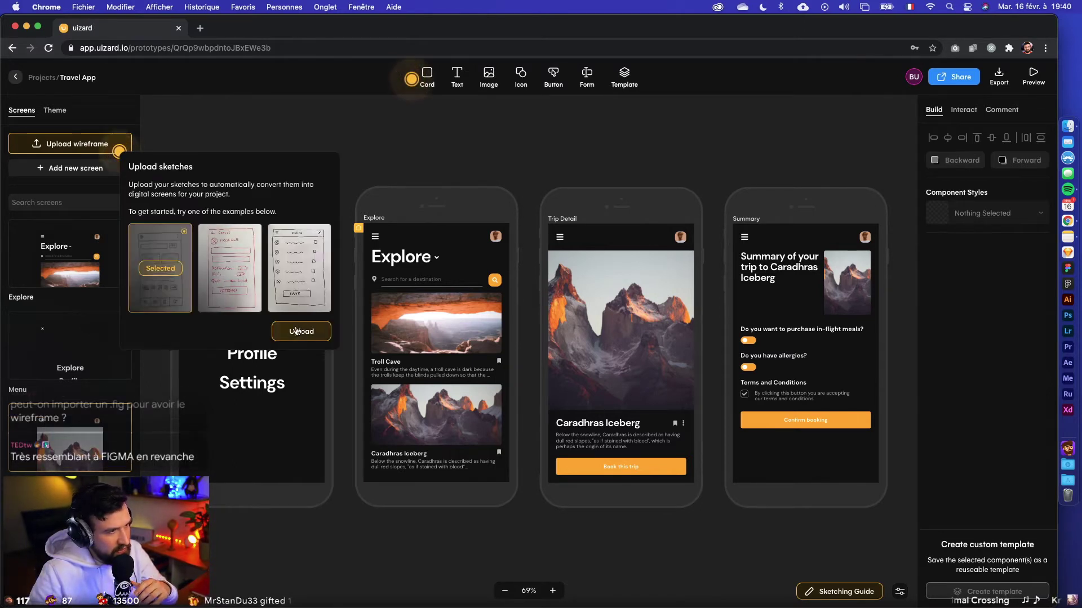
left_click(400, 148)
left_click(412, 79)
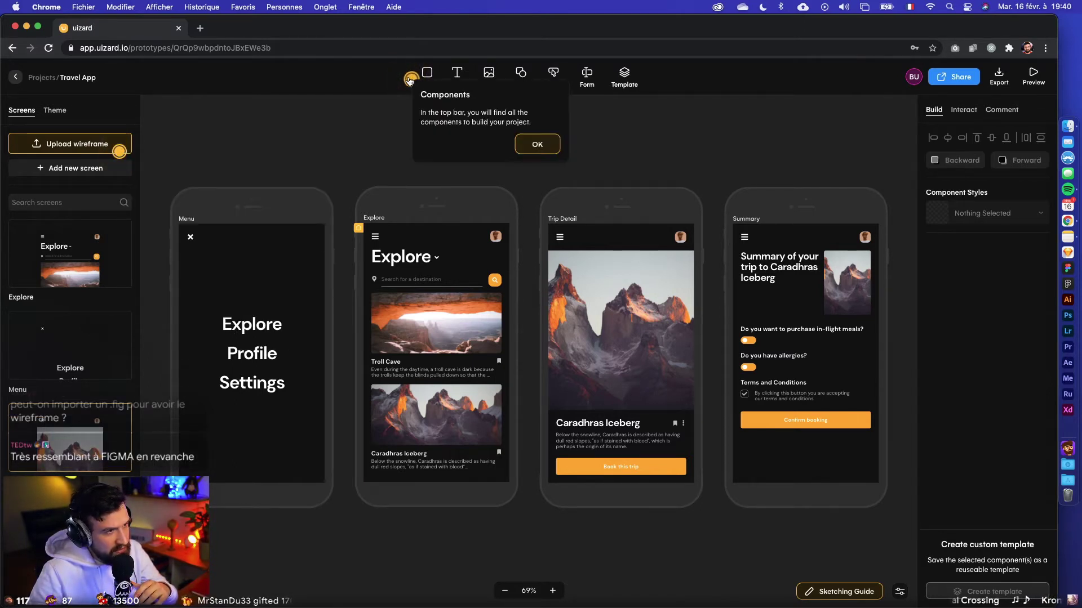
left_click(321, 159)
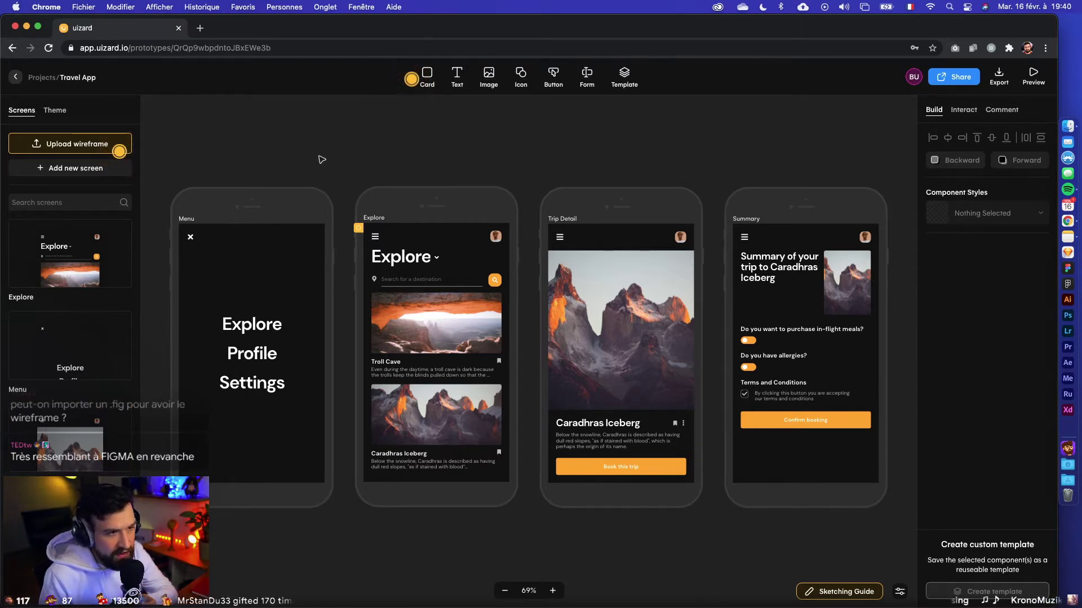
scroll(299, 163, "down", 1)
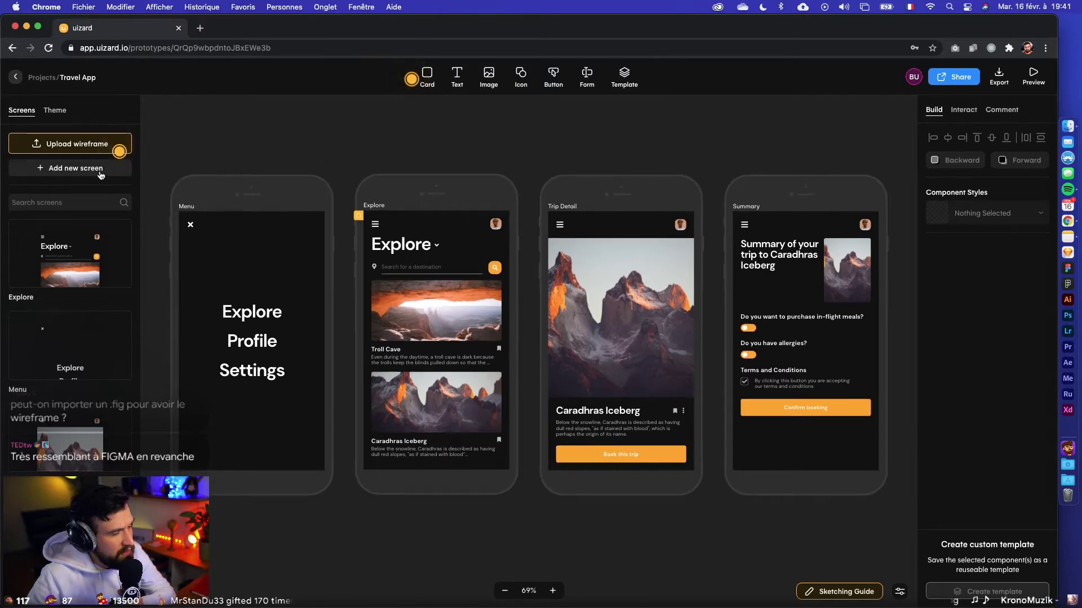
scroll(277, 367, "down", 1)
scroll(279, 365, "up", 5)
scroll(279, 365, "down", 3)
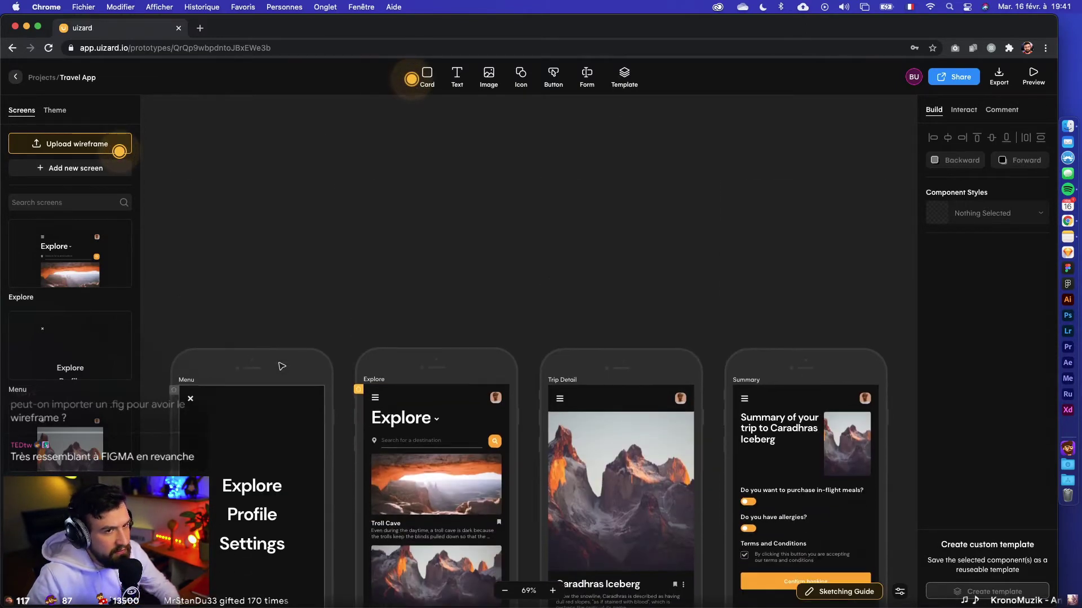
Leave the Travel App project, view the list of themes and return to the projects list
left_click(42, 77)
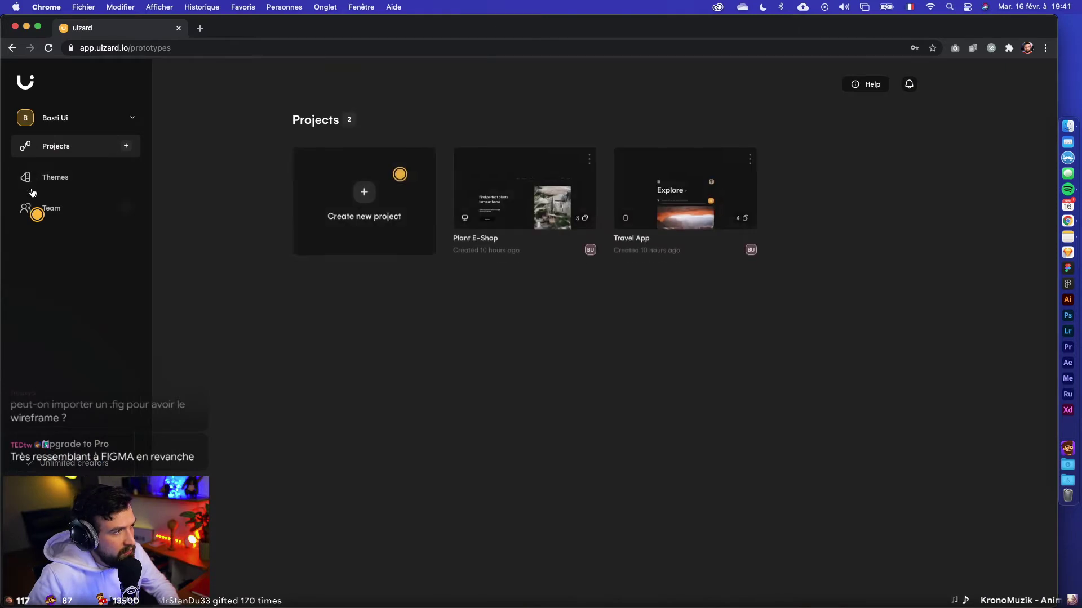
left_click(113, 178)
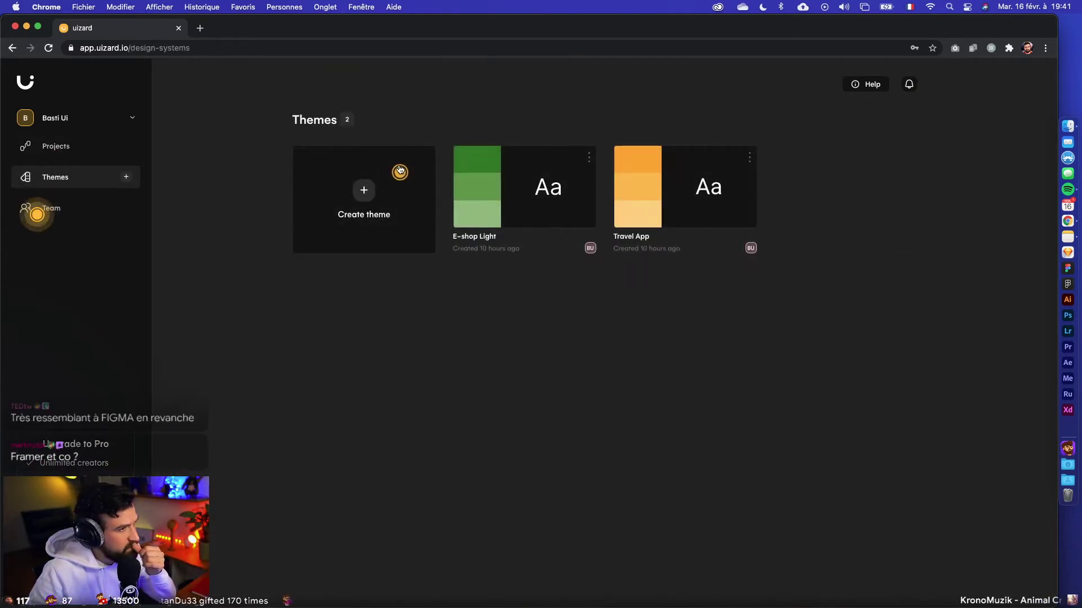
left_click(71, 147)
Create a mobile project named after the workspace, public to the organization, with the Travel App theme
left_click(355, 194)
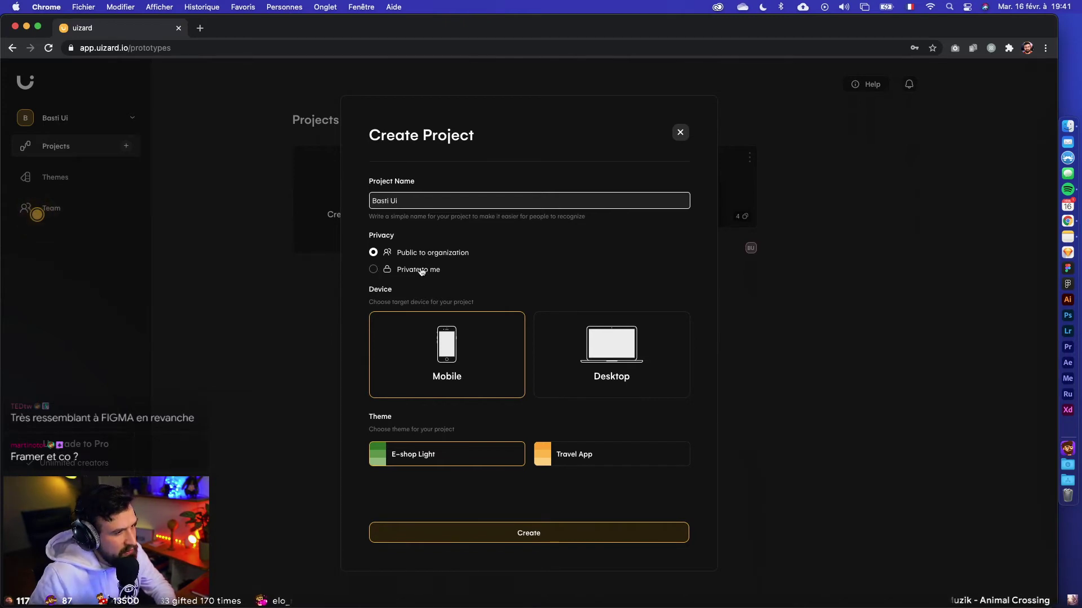
left_click(581, 451)
left_click(512, 462)
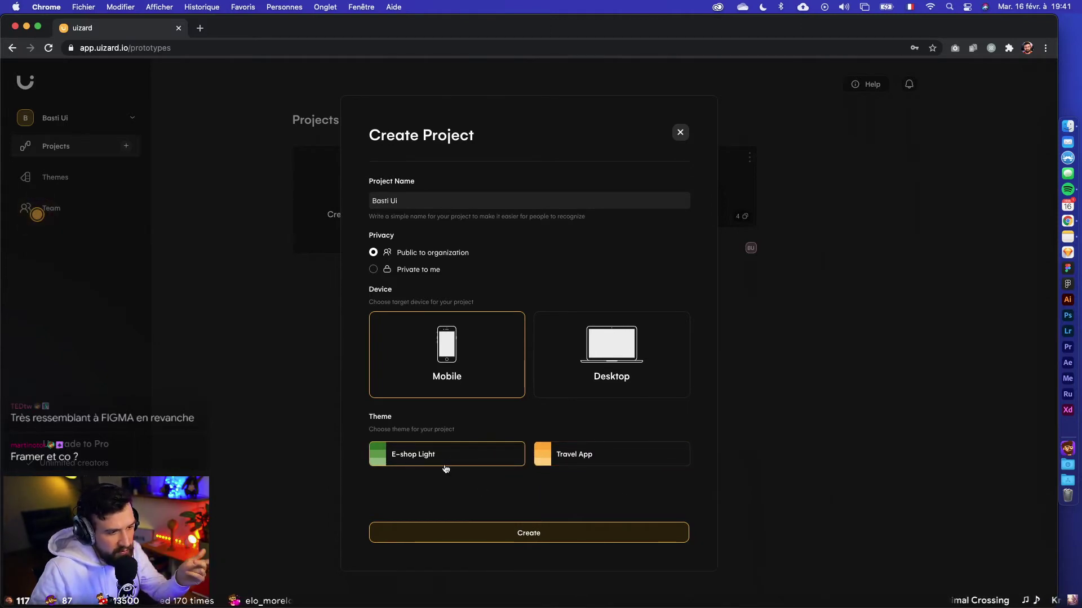
left_click(537, 540)
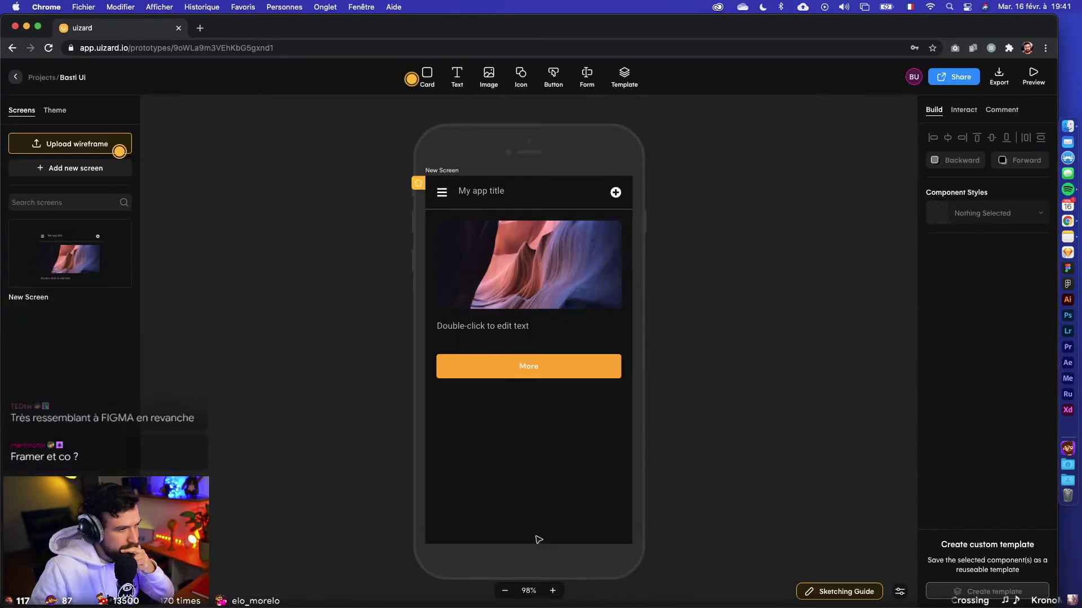
Inspect the new screen's default components, including the app title, image, text and More button, by selecting them individually
double_click(511, 196)
left_click(526, 366)
left_click(719, 403)
left_click(494, 304)
left_click(488, 328)
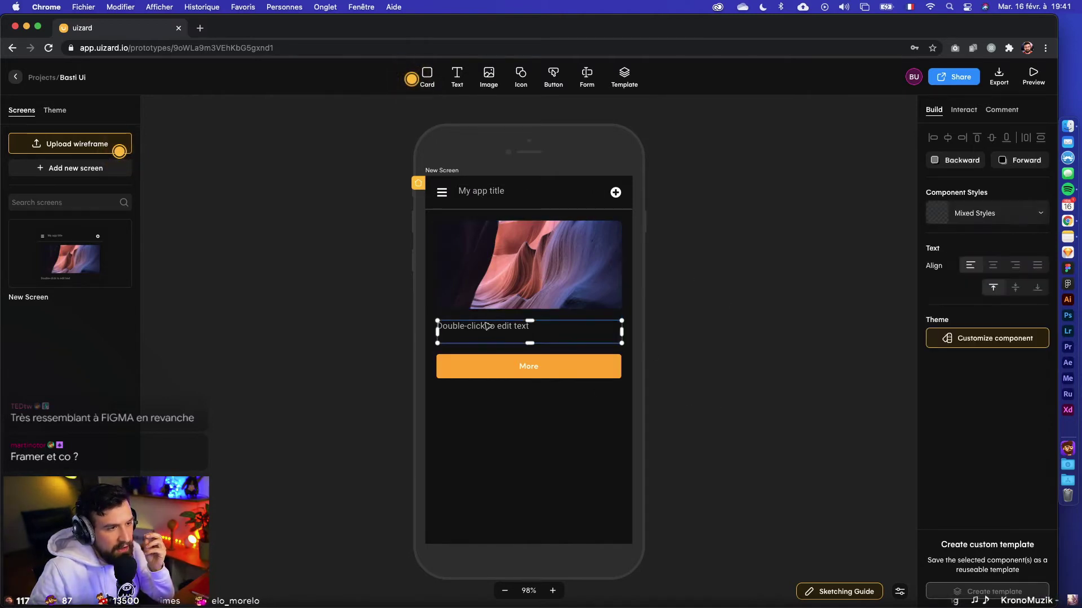
left_click(700, 307)
left_click(586, 375)
left_click(701, 386)
Try stretching the More button downward to several times its height, and undo the resize
left_click(588, 369)
left_click_drag(529, 378, 564, 480)
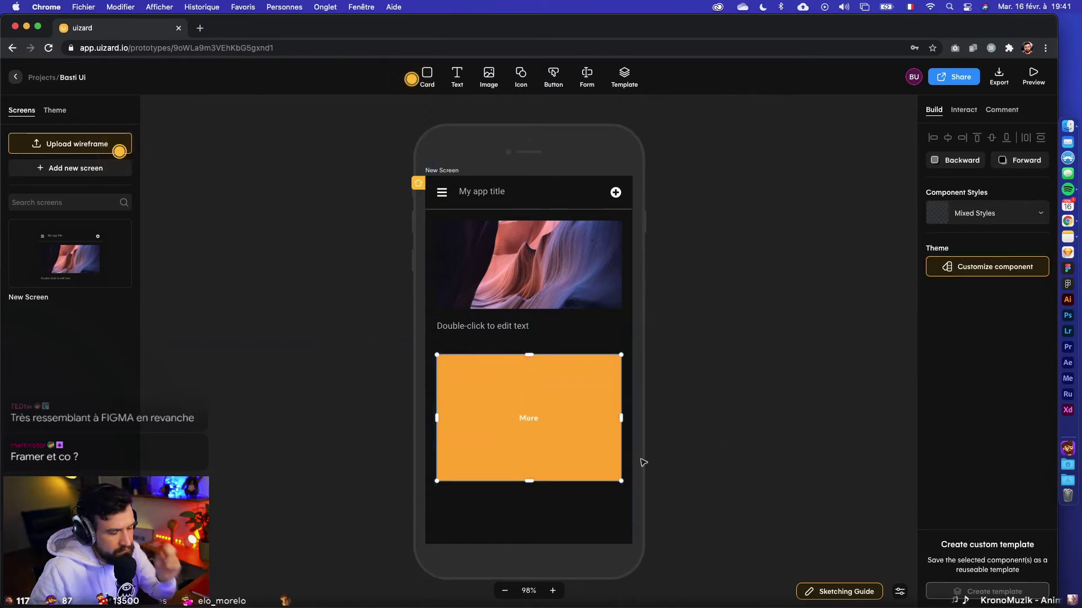
key("super+z")
left_click(714, 404)
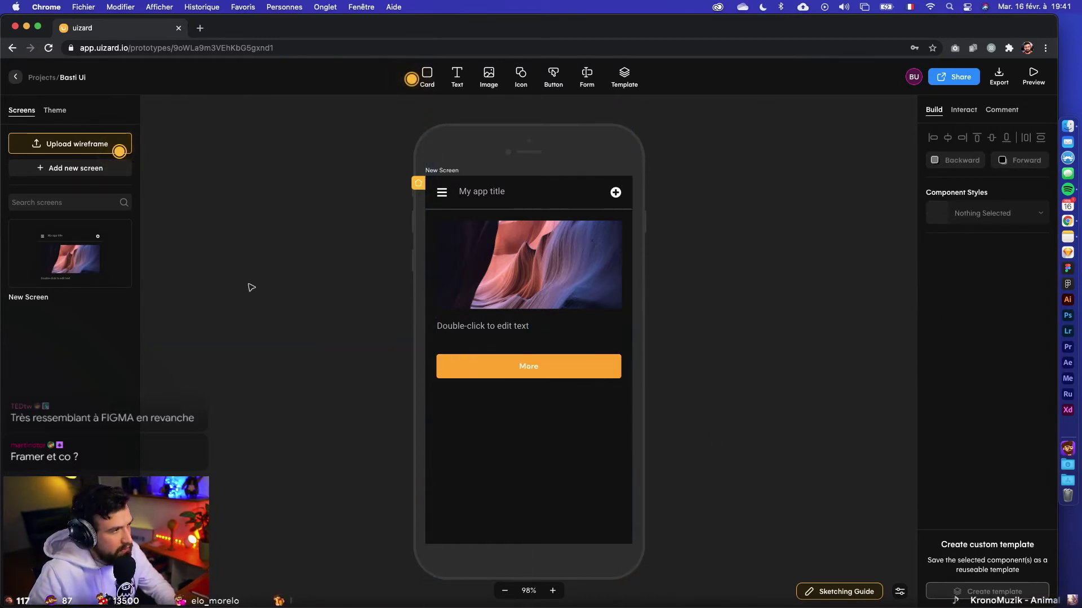
View the Upload sketches examples in the new project and close them
left_click(69, 146)
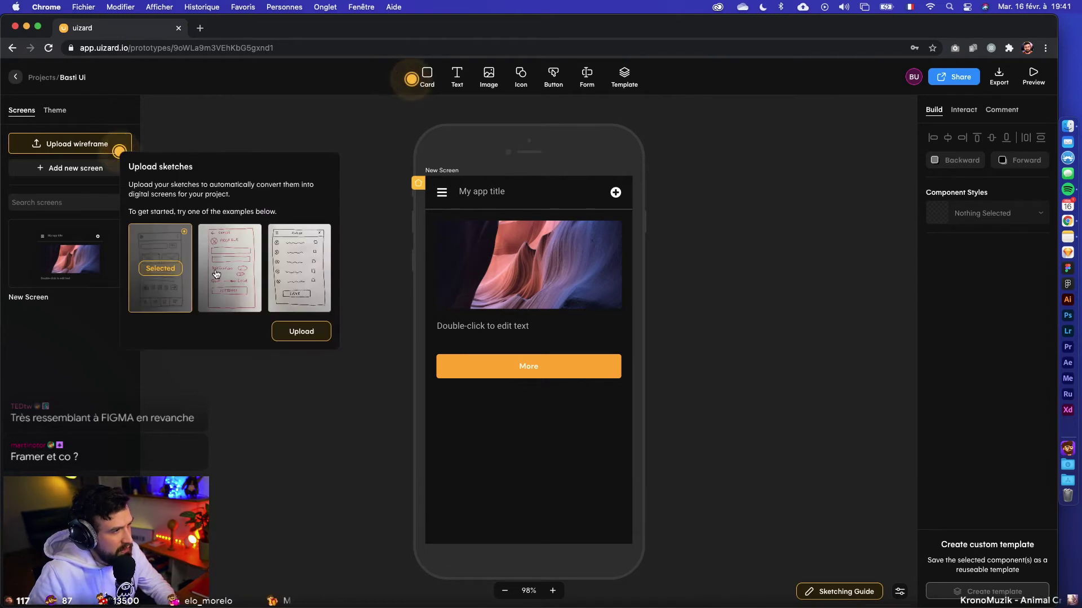
left_click(392, 172)
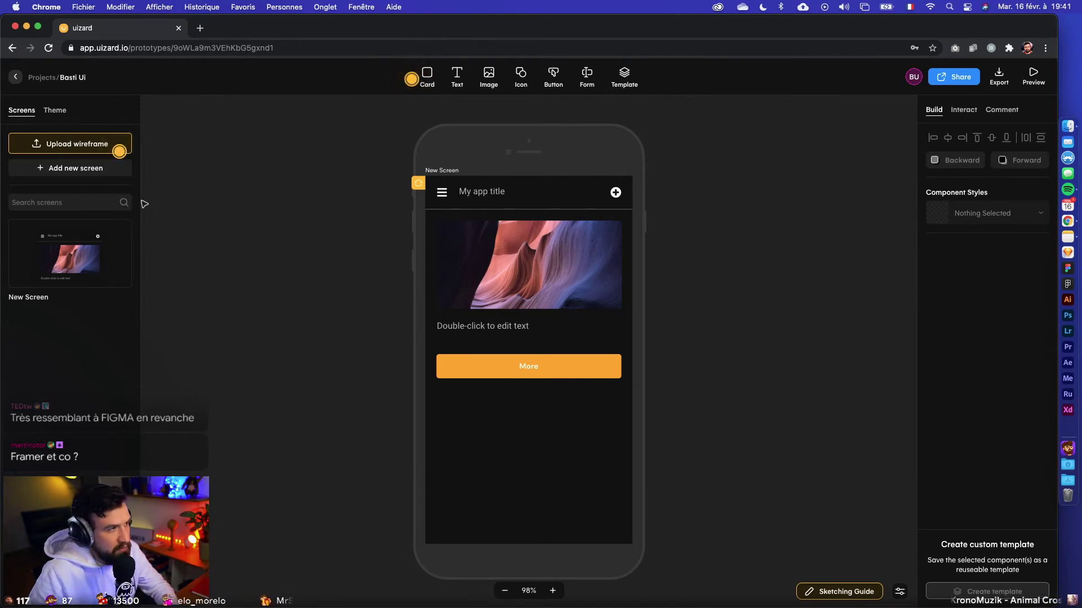
left_click(1067, 254)
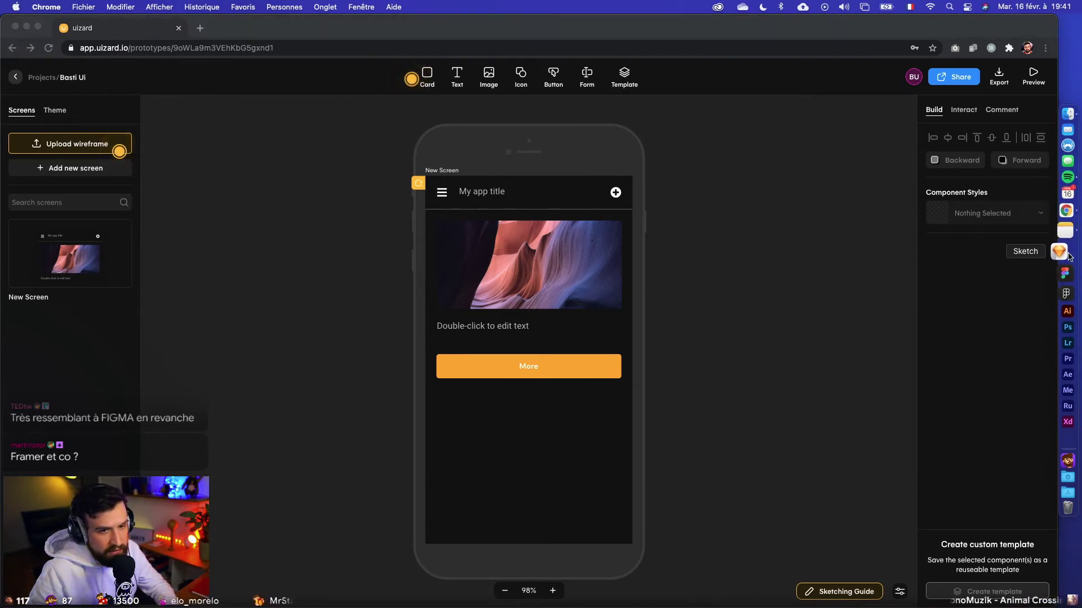
right_click(1069, 255)
left_click(879, 413)
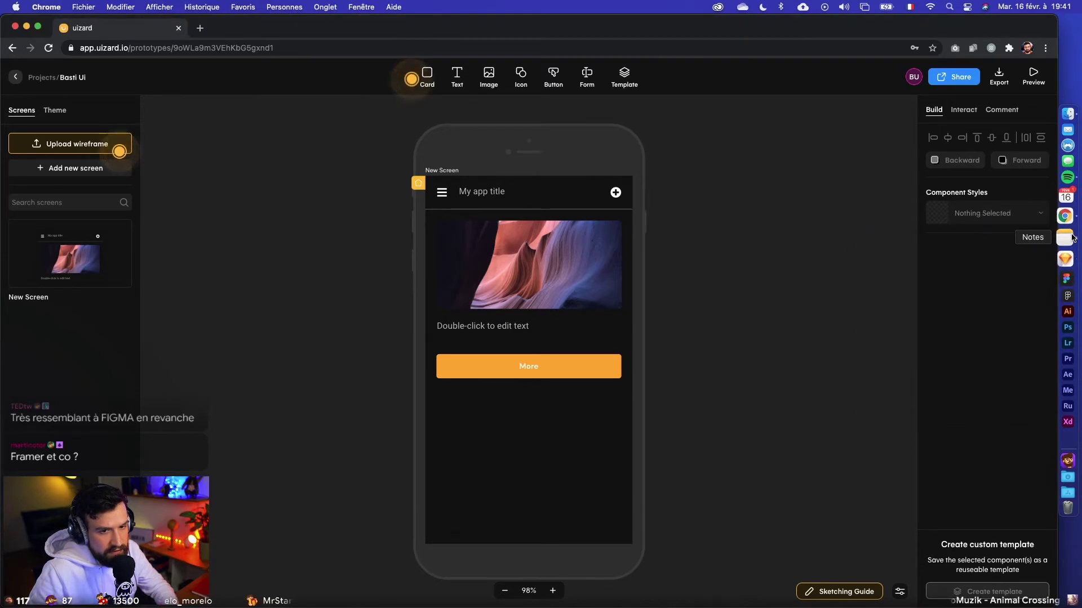
left_click(1070, 237)
left_click(67, 260)
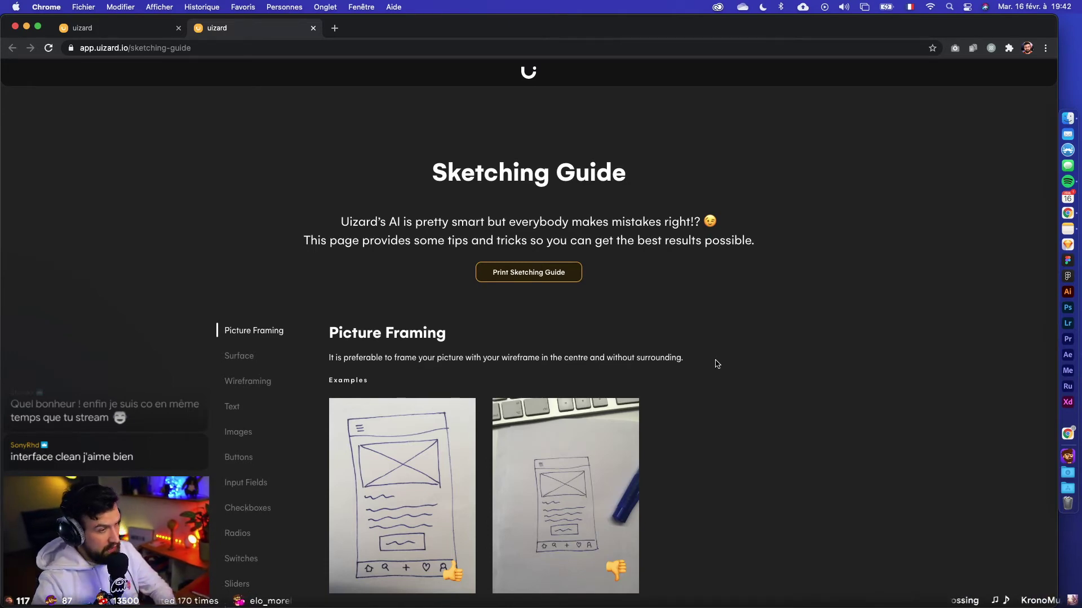
Read the Sketching Guide's advice and examples for picture framing, surface, wireframing and text
scroll(623, 305, "down", 8)
scroll(623, 304, "up", 8)
scroll(623, 303, "down", 3)
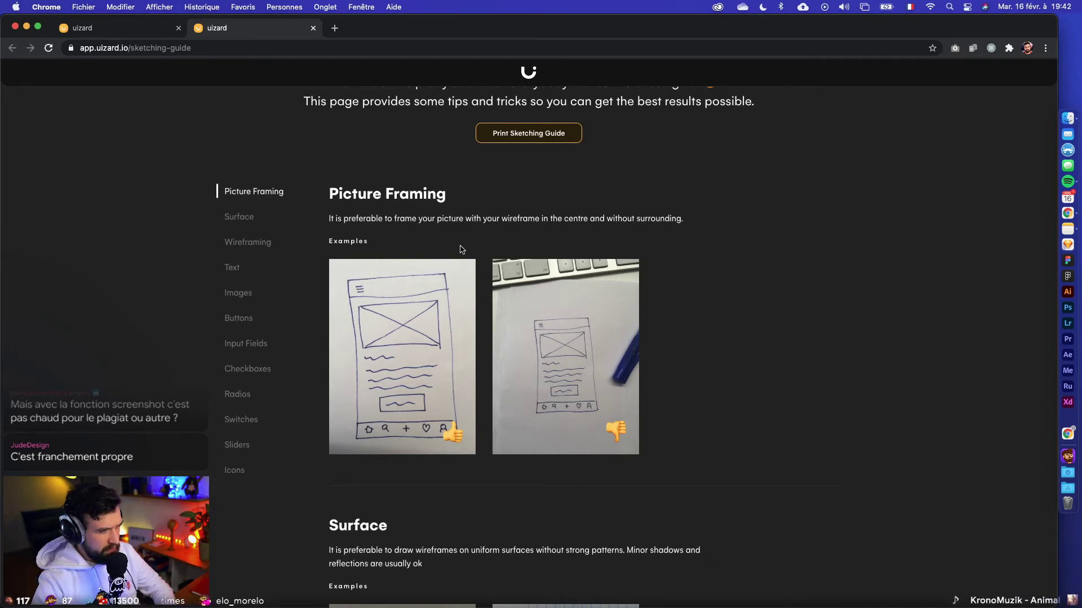
scroll(589, 273, "down", 5)
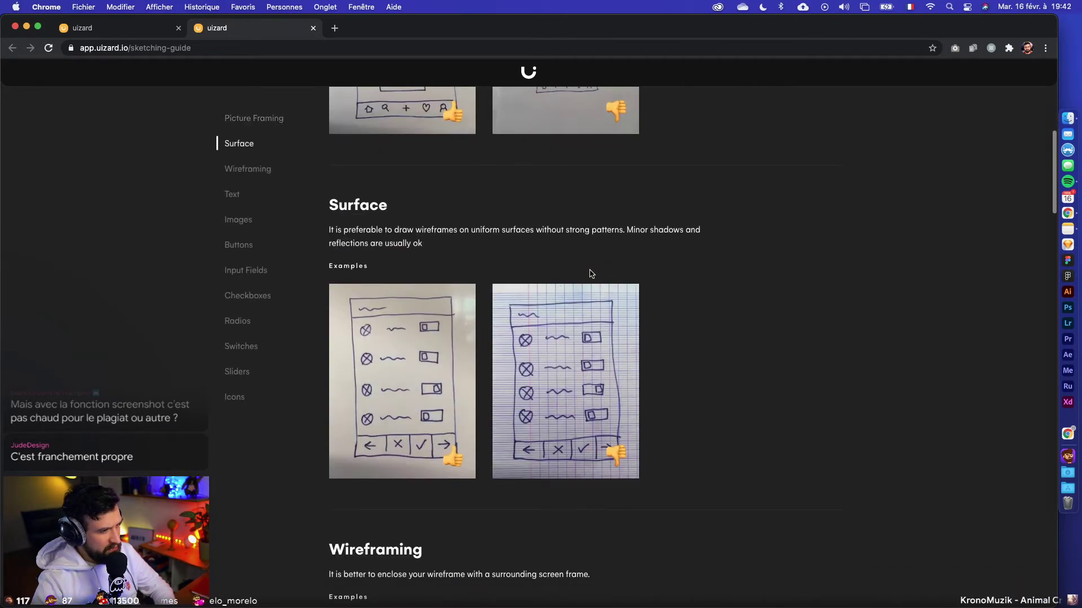
scroll(587, 384, "down", 2)
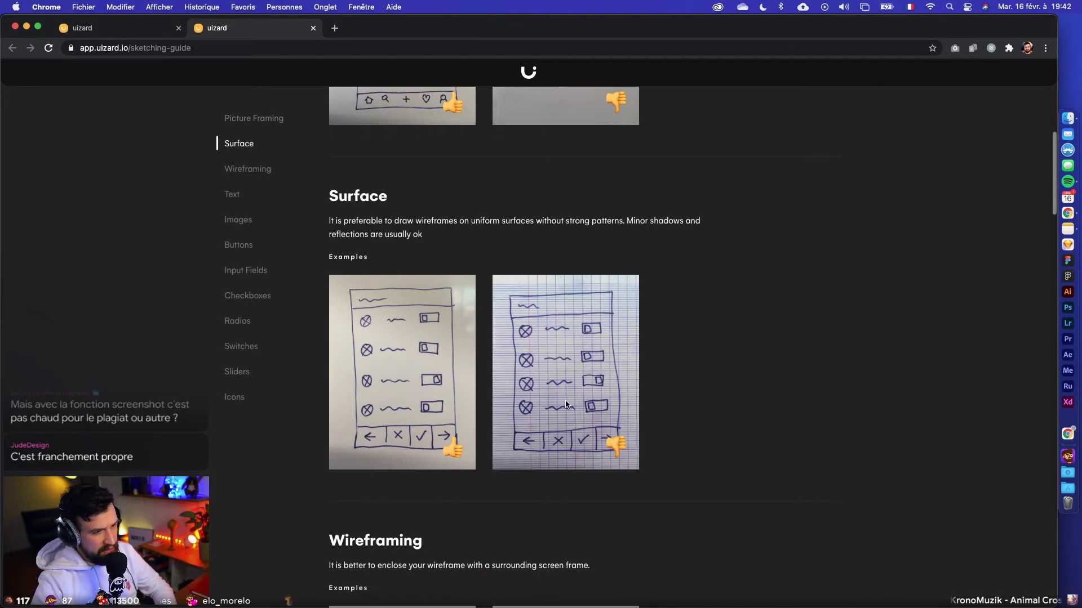
scroll(606, 392, "down", 4)
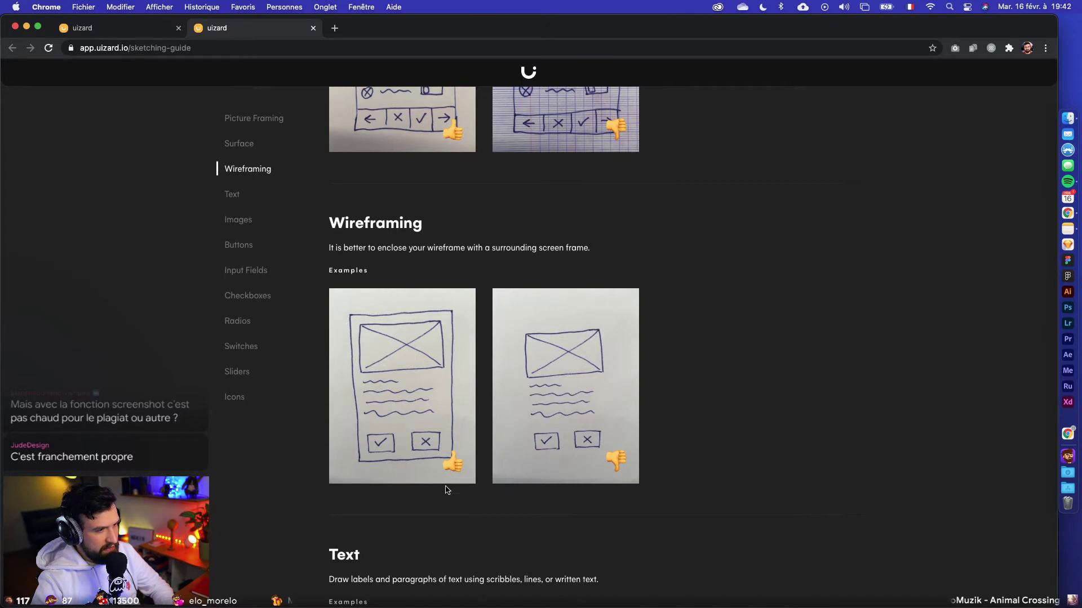
scroll(419, 482, "down", 4)
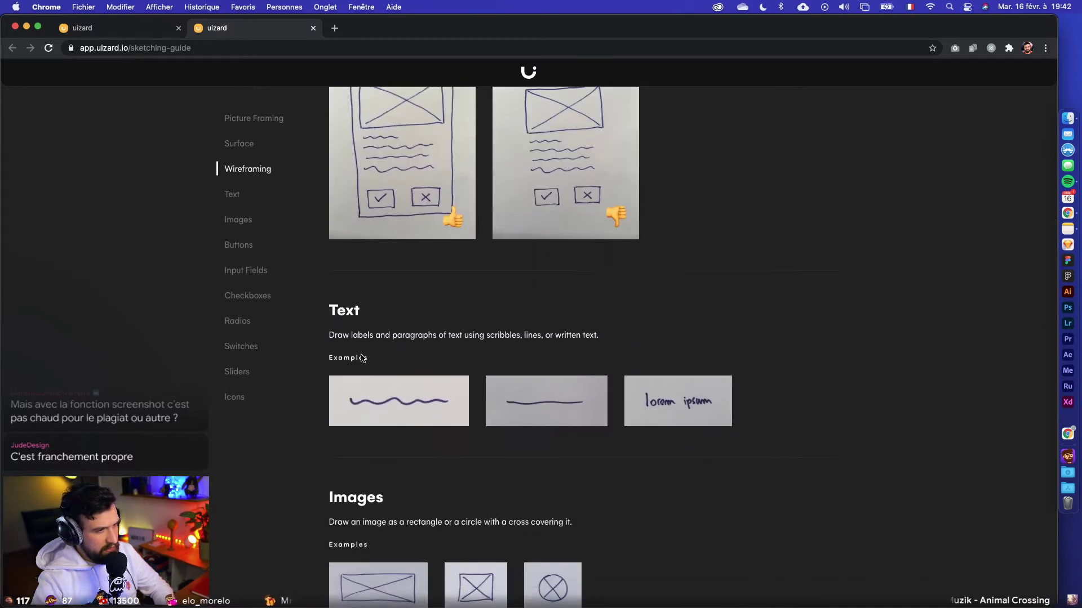
left_click_drag(360, 334, 542, 335)
left_click(400, 415)
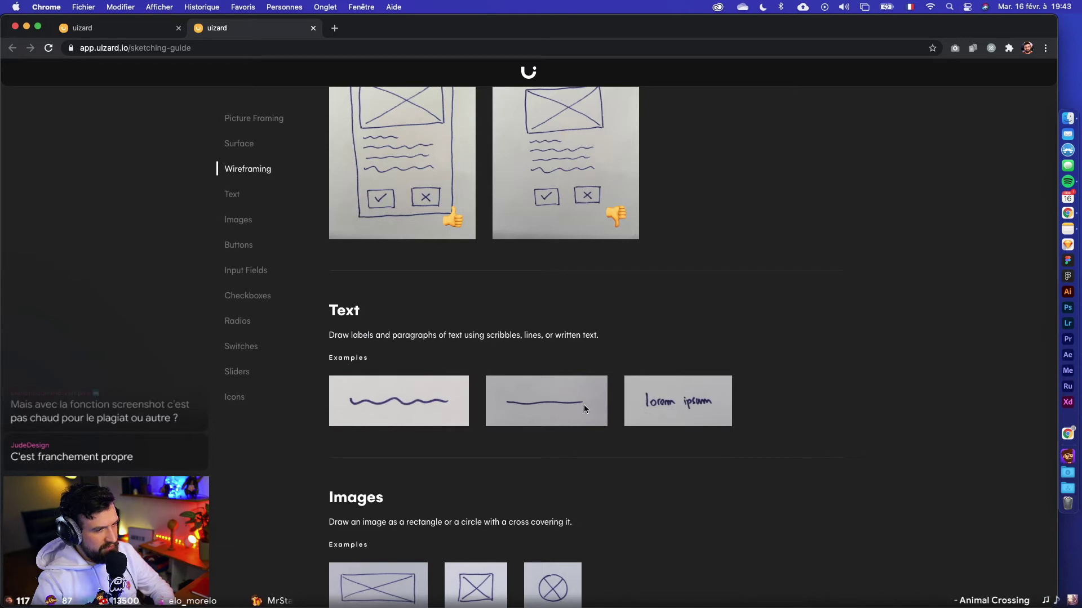
Examine the Sketching Guide's examples for images, buttons, input fields, checkboxes, radio buttons, switches, sliders and supported icons
scroll(483, 413, "down", 4)
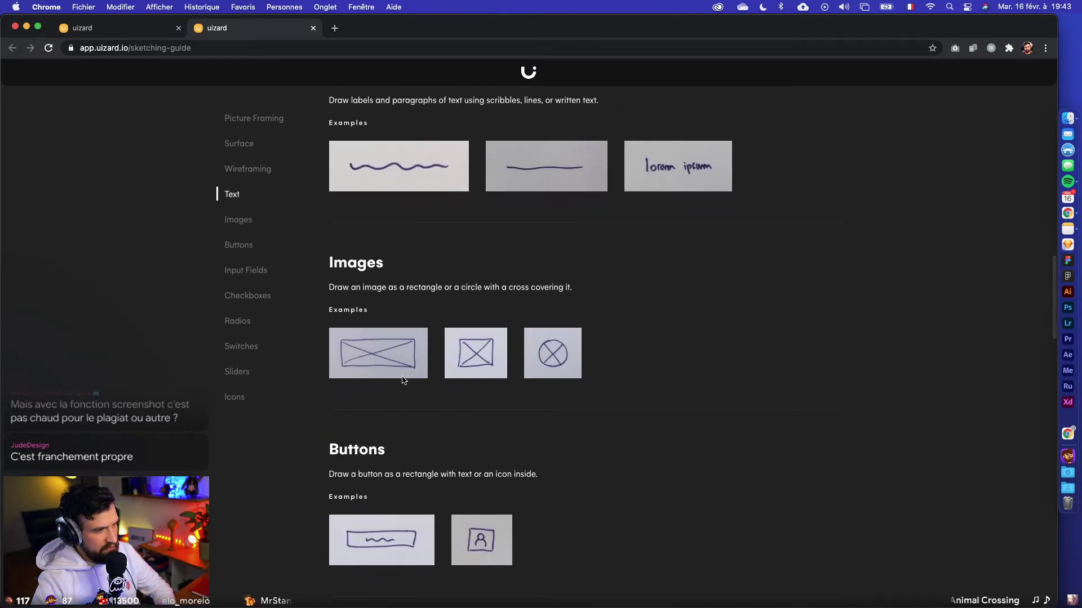
scroll(455, 381, "down", 2)
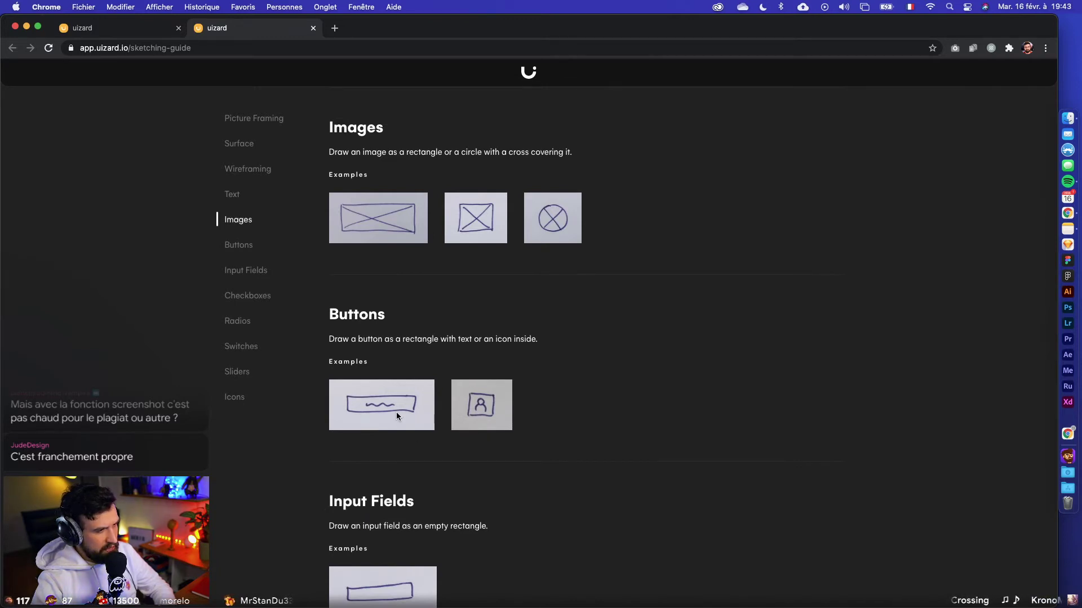
scroll(397, 415, "down", 3)
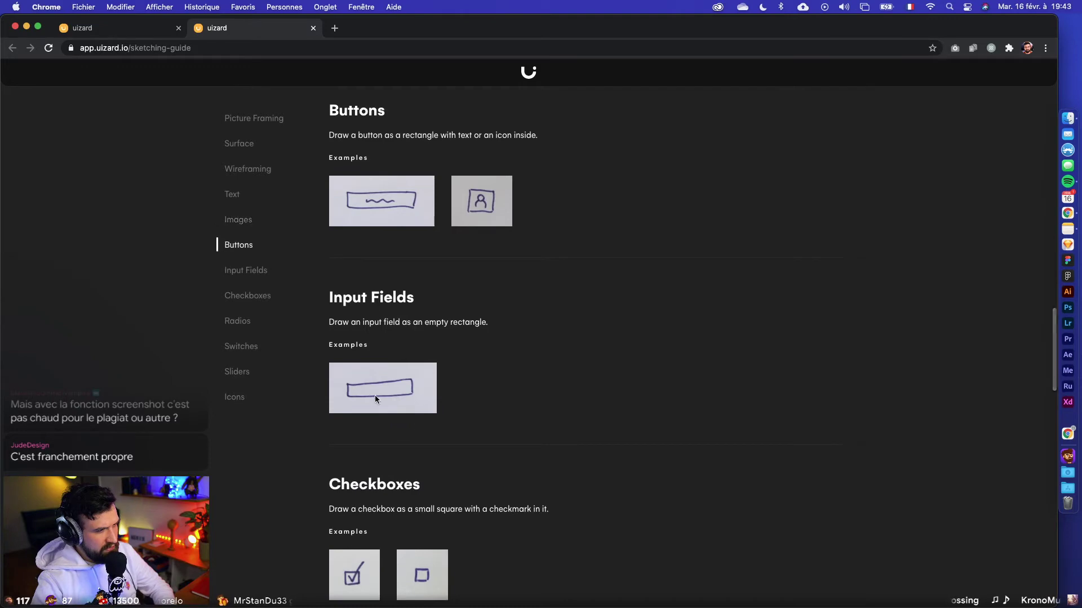
scroll(358, 384, "down", 3)
scroll(463, 434, "down", 3)
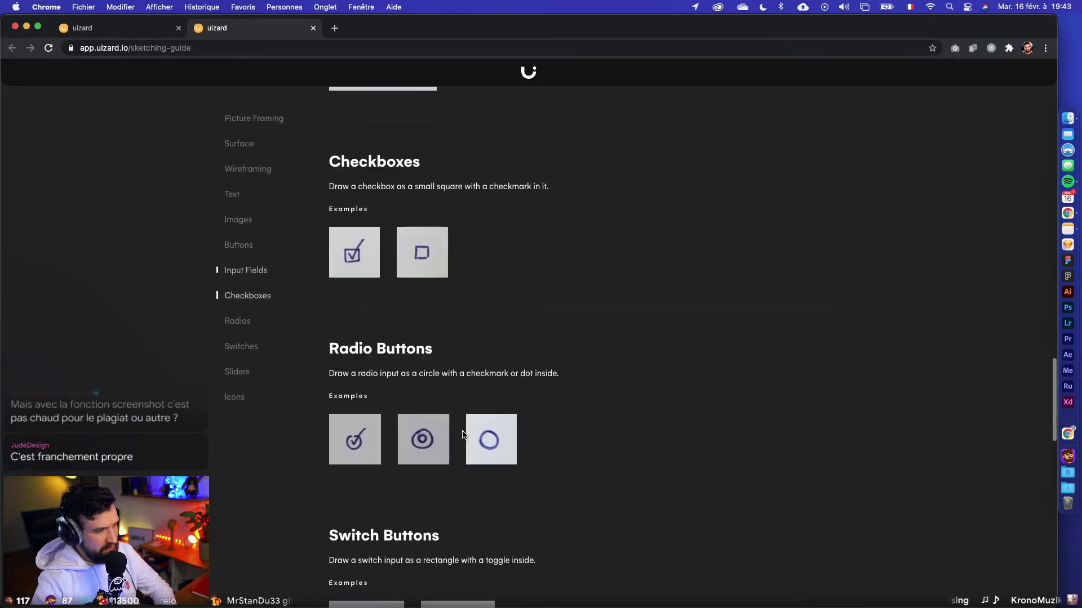
scroll(464, 435, "down", 3)
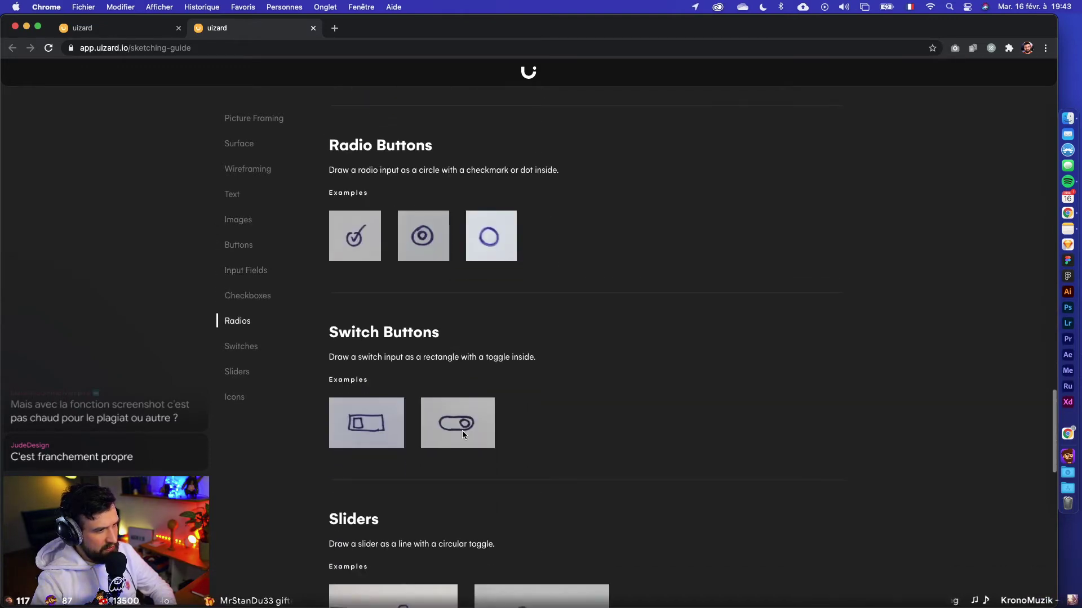
scroll(463, 434, "down", 3)
scroll(463, 434, "down", 4)
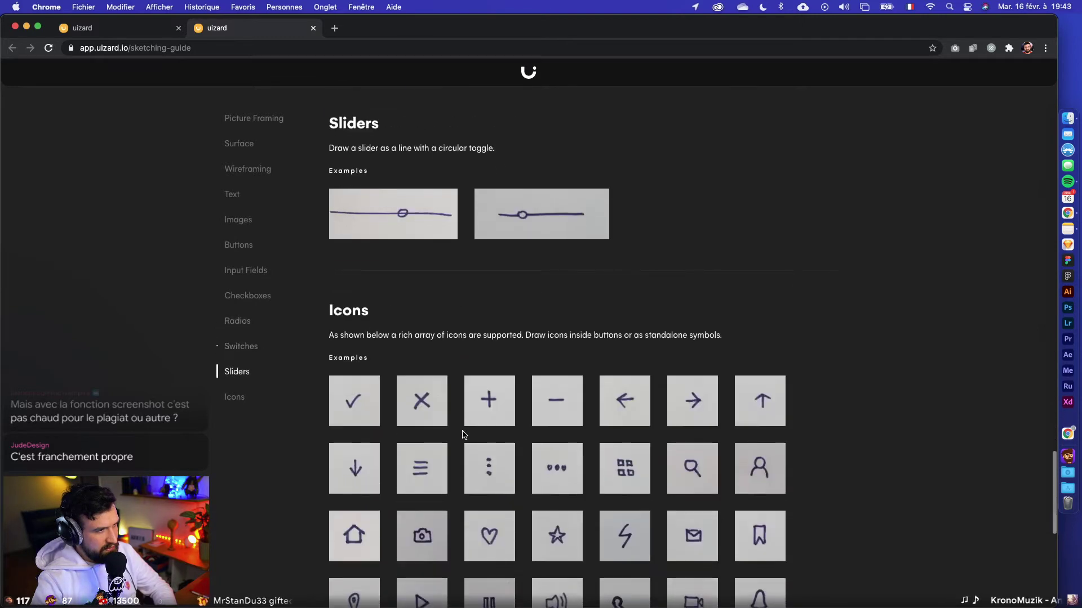
scroll(447, 456, "down", 4)
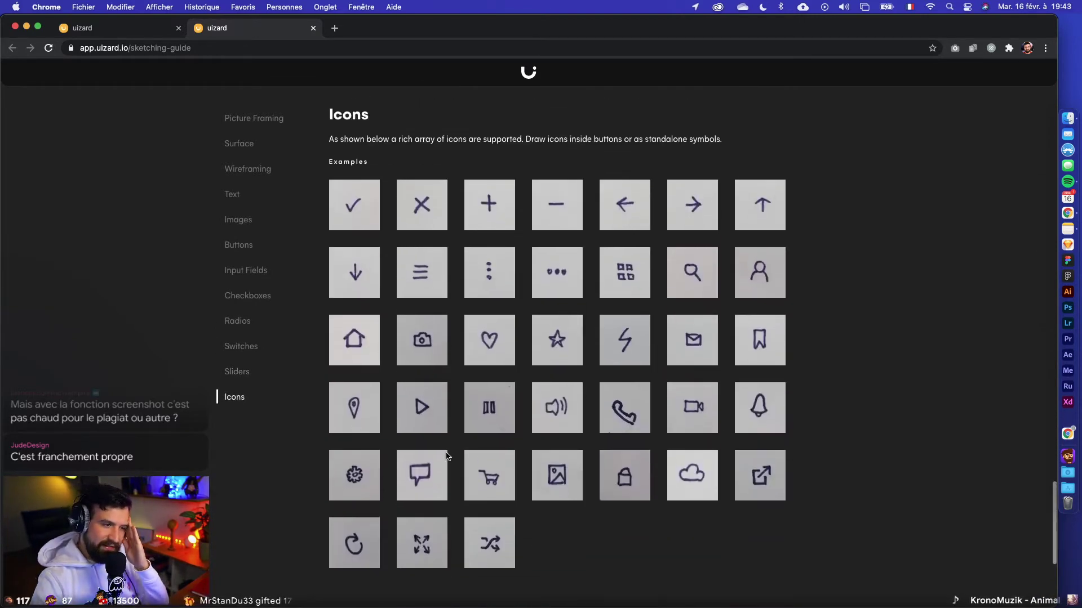
scroll(447, 456, "down", 5)
scroll(447, 457, "up", 6)
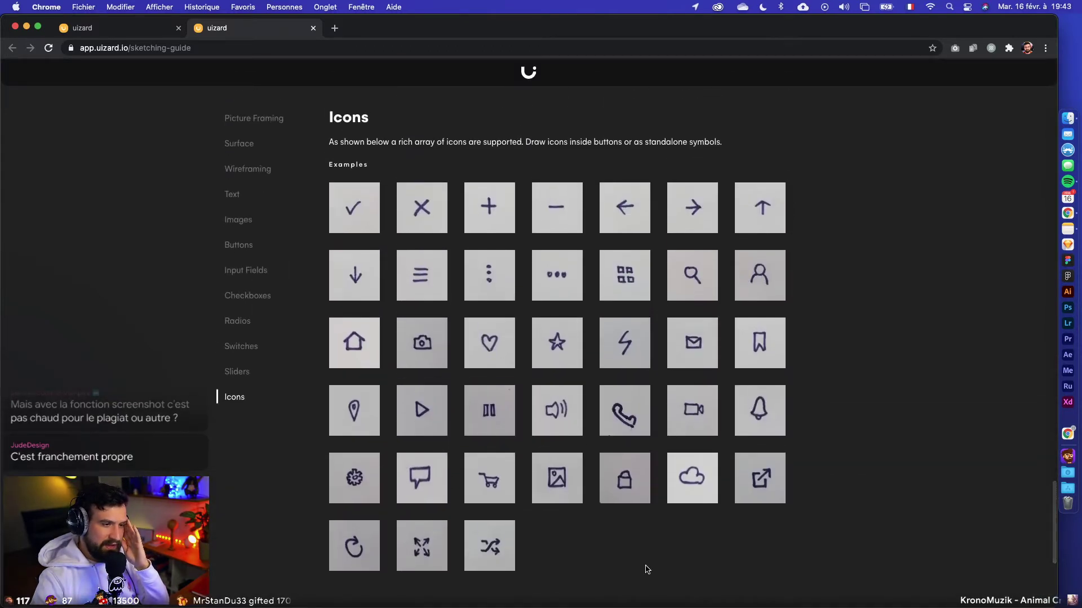